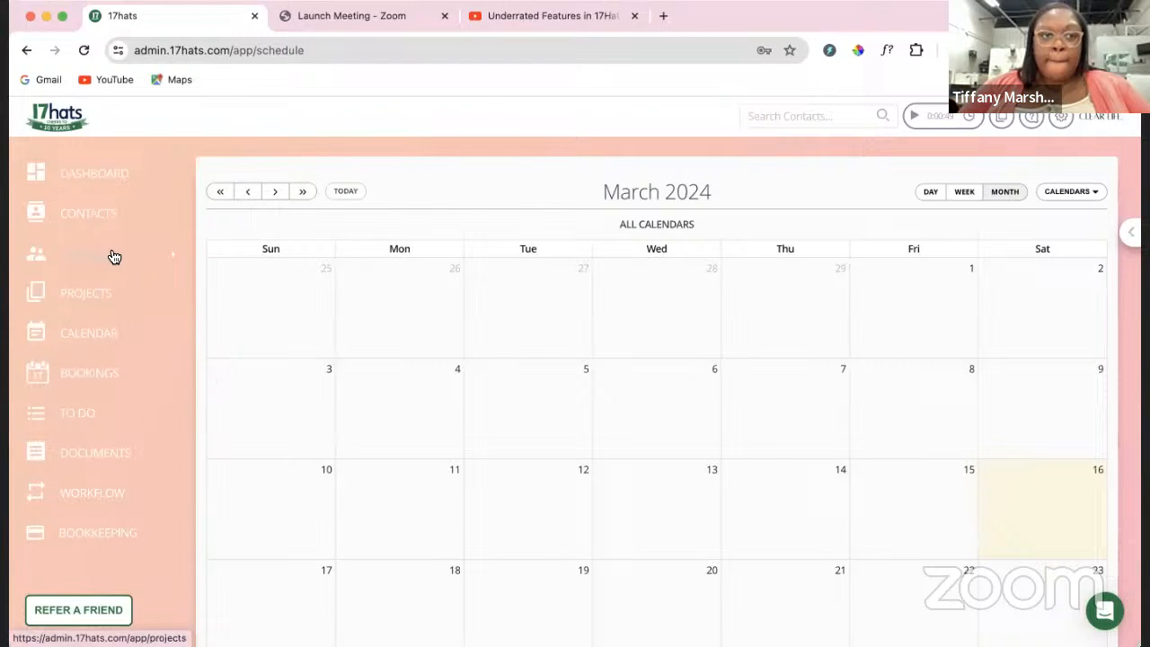
# Step: Create a new to-do list named "Brainstorm" with a light bulb emoji at the end of the name
pyautogui.click(91, 417)
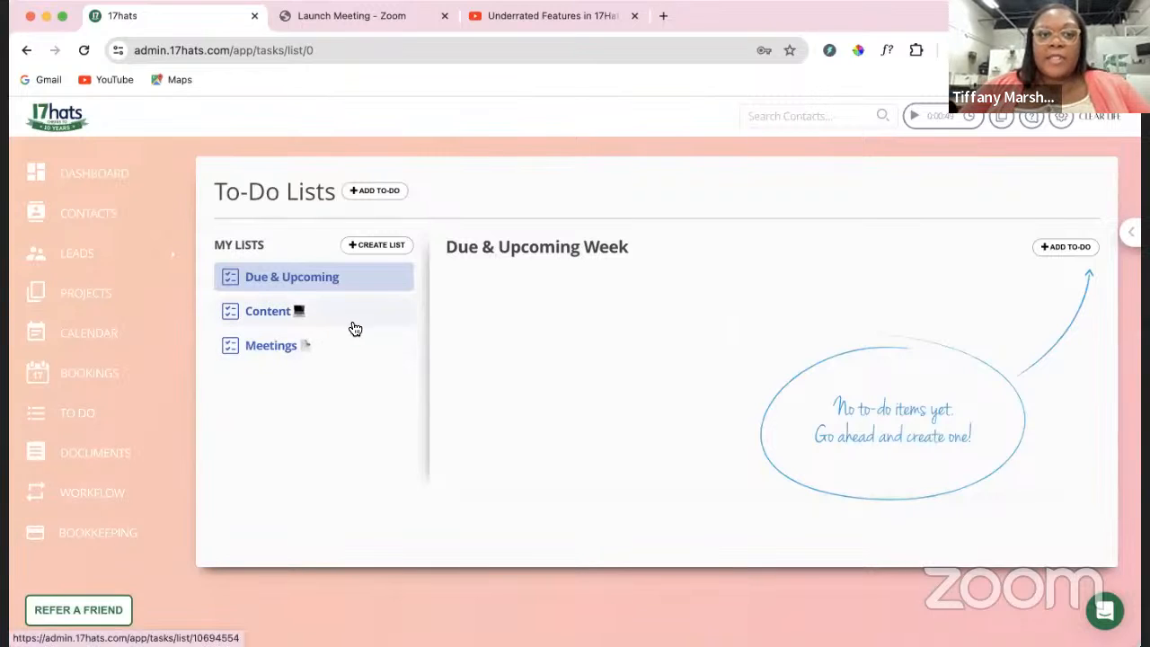
pyautogui.click(395, 246)
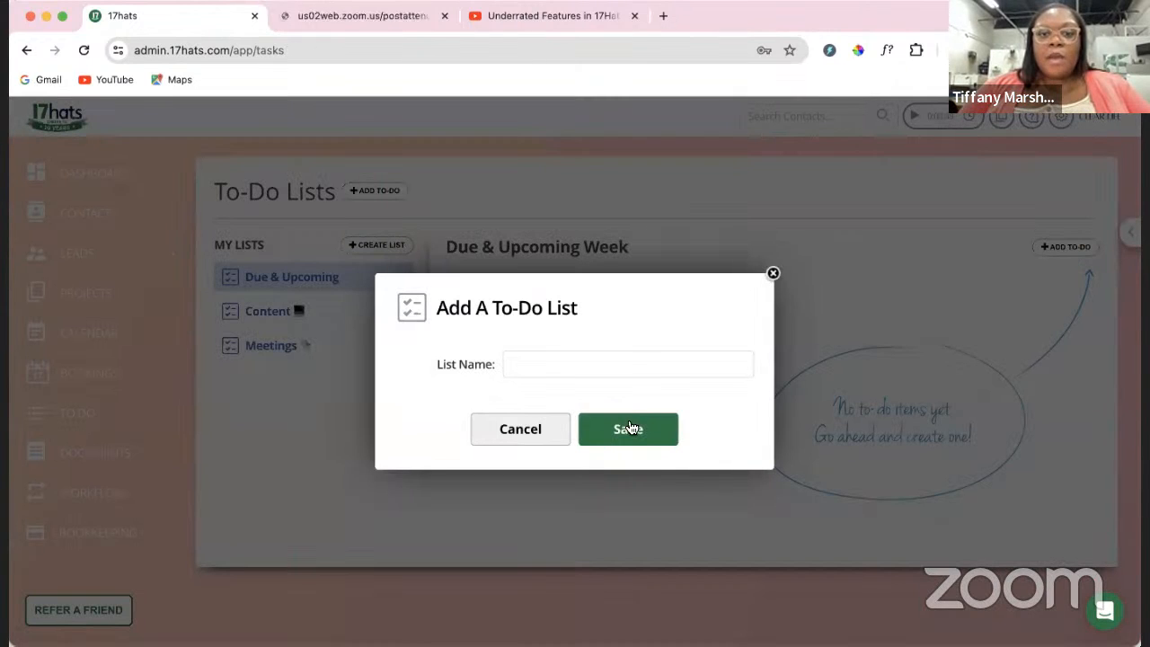
pyautogui.write('Brainstrom')
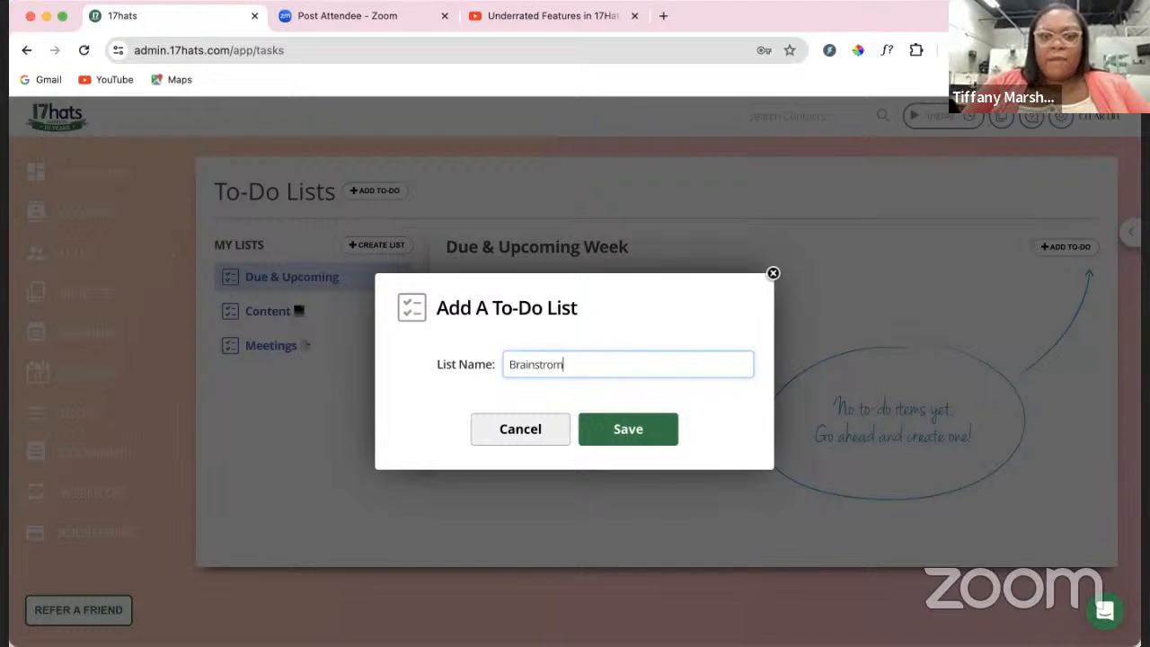
pyautogui.press('BackSpace')
pyautogui.press('BackSpace')
pyautogui.press('BackSpace')
pyautogui.write('orm')
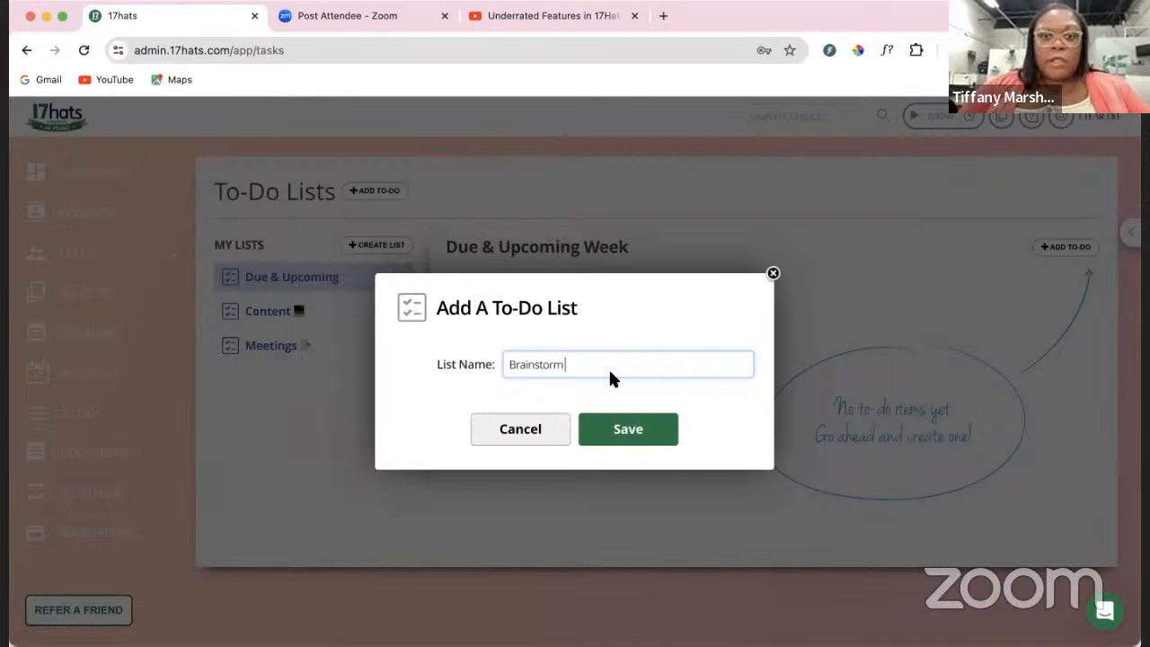
pyautogui.write('e')
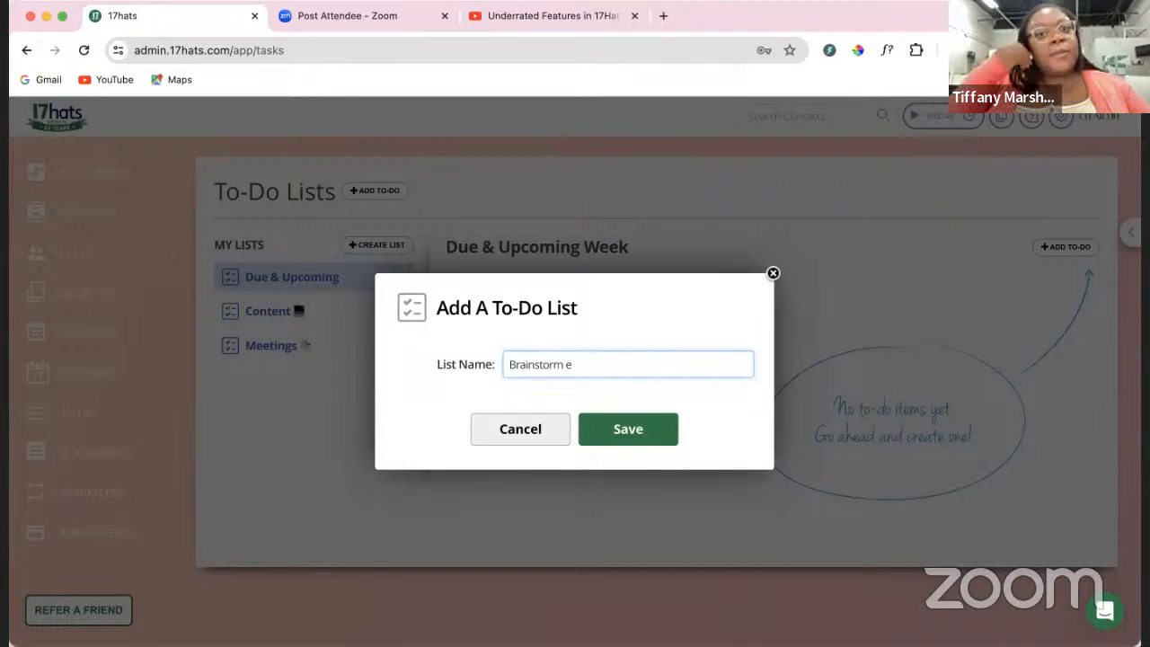
pyautogui.press('BackSpace')
pyautogui.press('BackSpace')
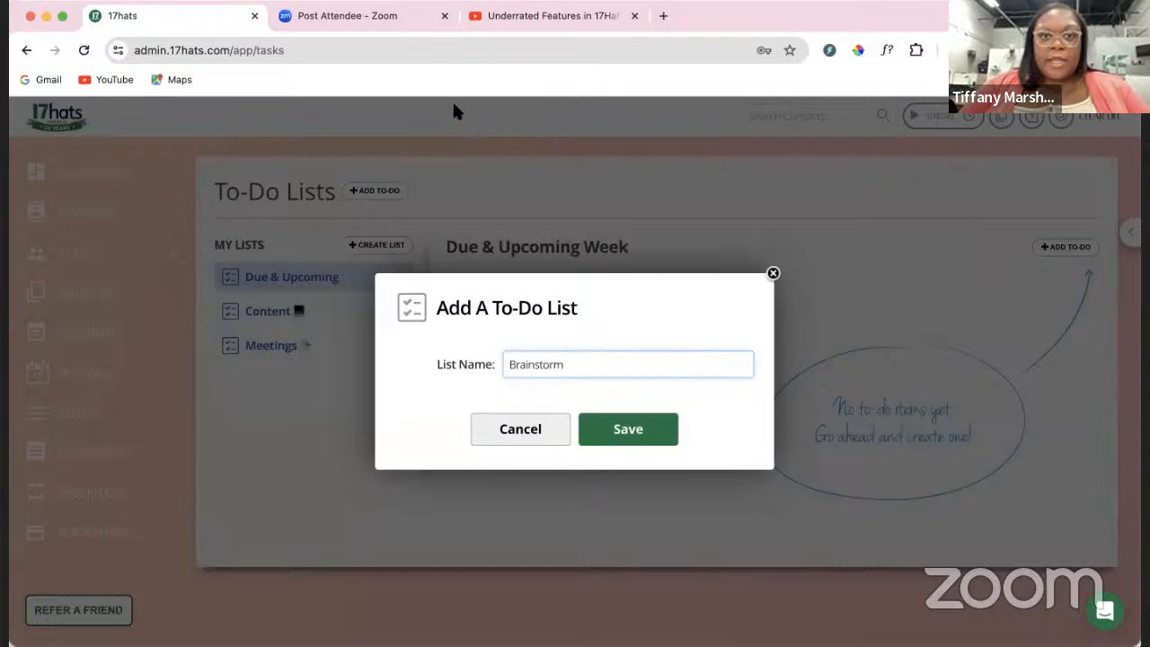
pyautogui.click(614, 434)
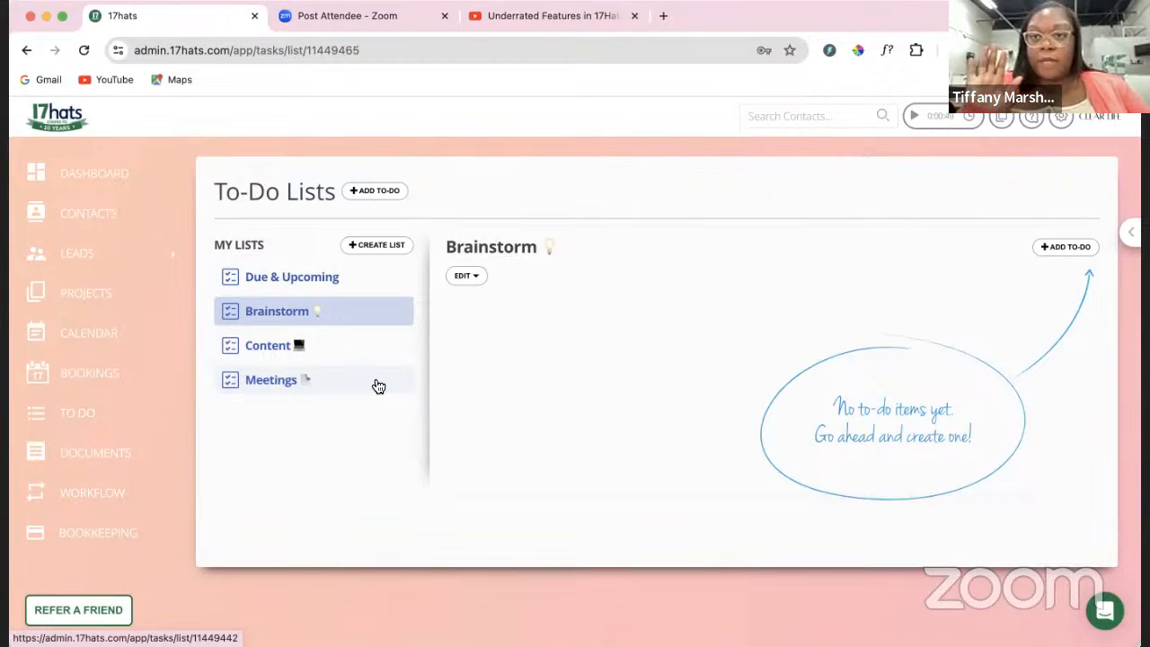
# Step: Start a new to-do named "VA Meeting" in the Meetings list
pyautogui.click(378, 385)
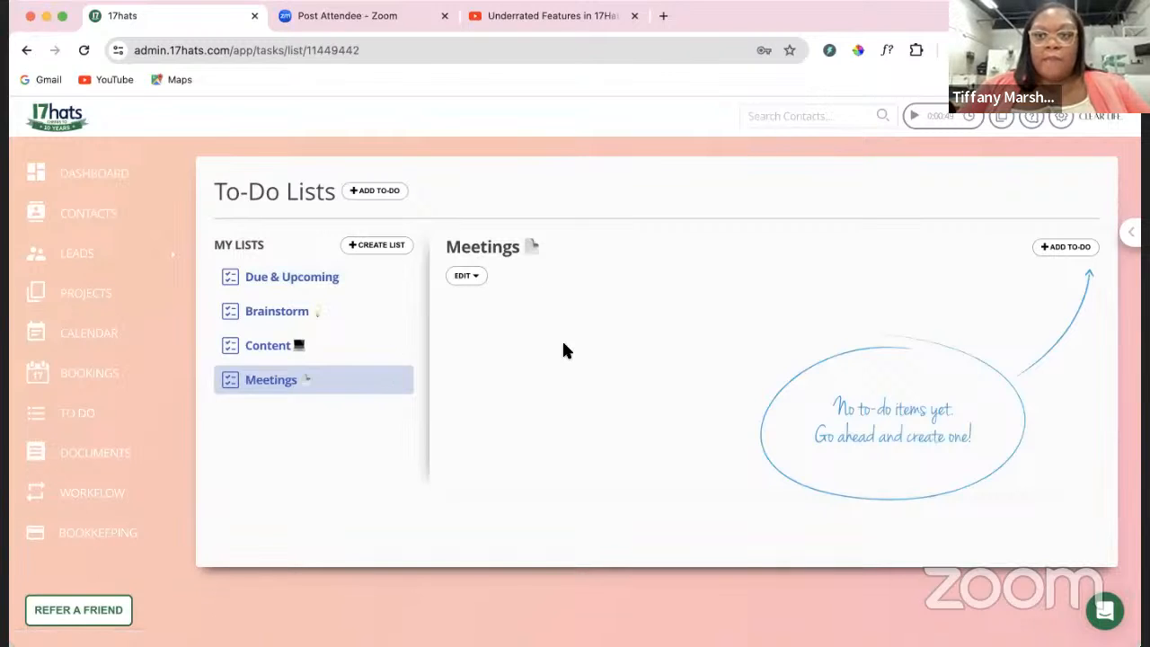
pyautogui.click(1056, 255)
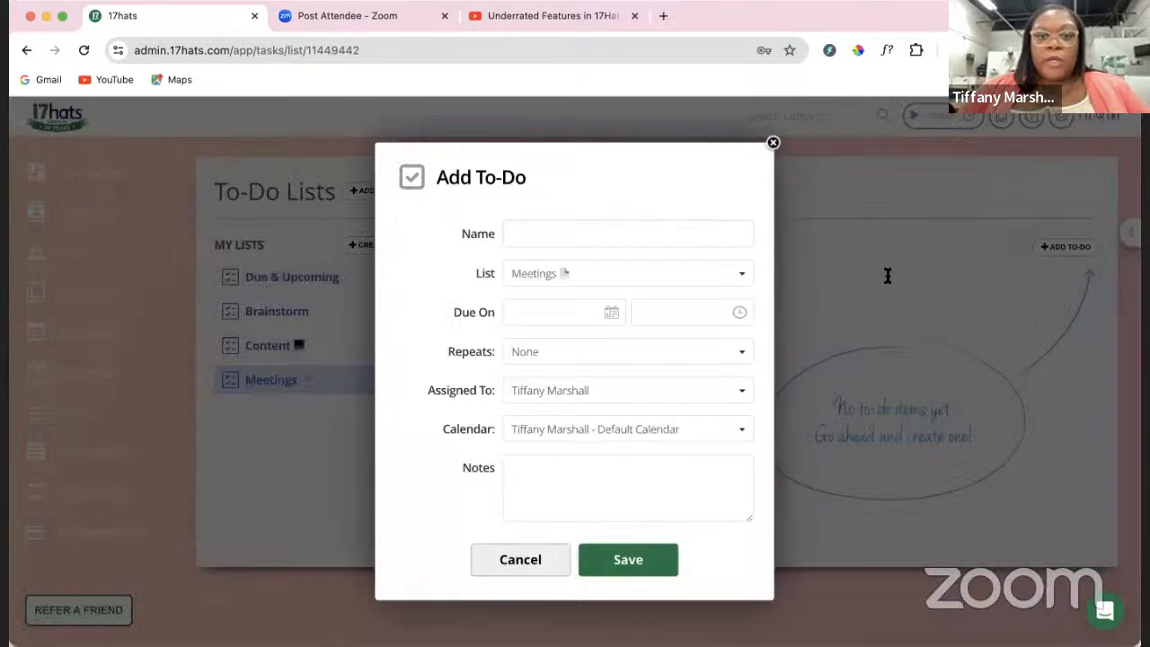
pyautogui.click(569, 231)
pyautogui.write('VA Meeting')
# Step: Set the VA Meeting to-do's due date to March 21, 2024 and its time to 10:30am
pyautogui.click(581, 308)
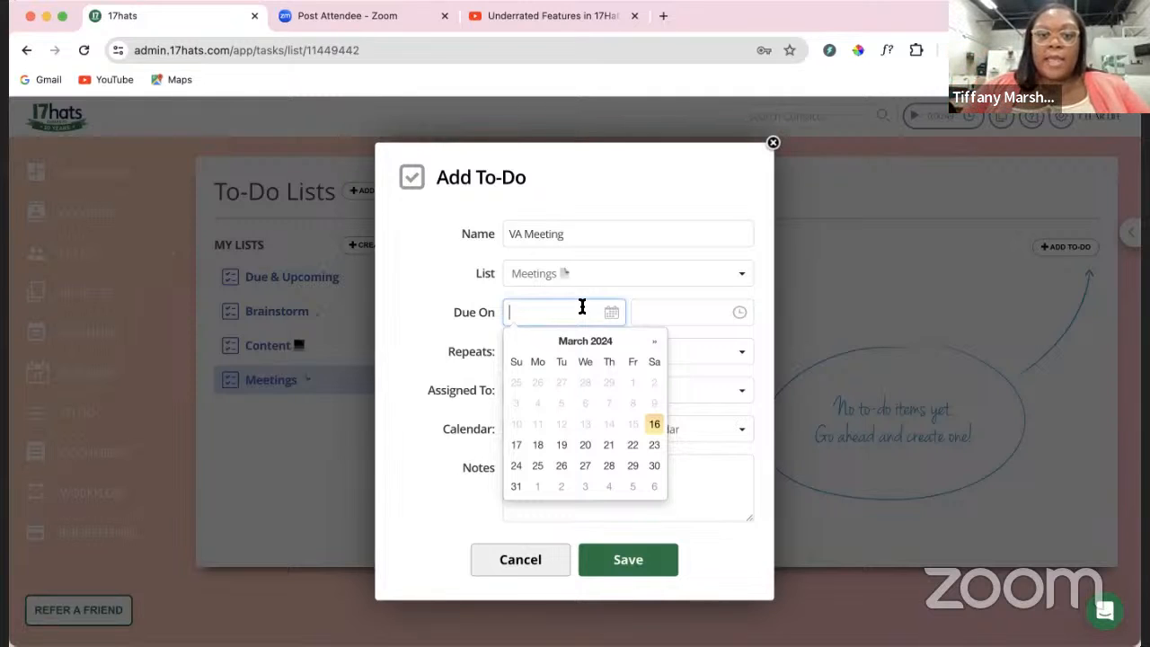
pyautogui.click(608, 444)
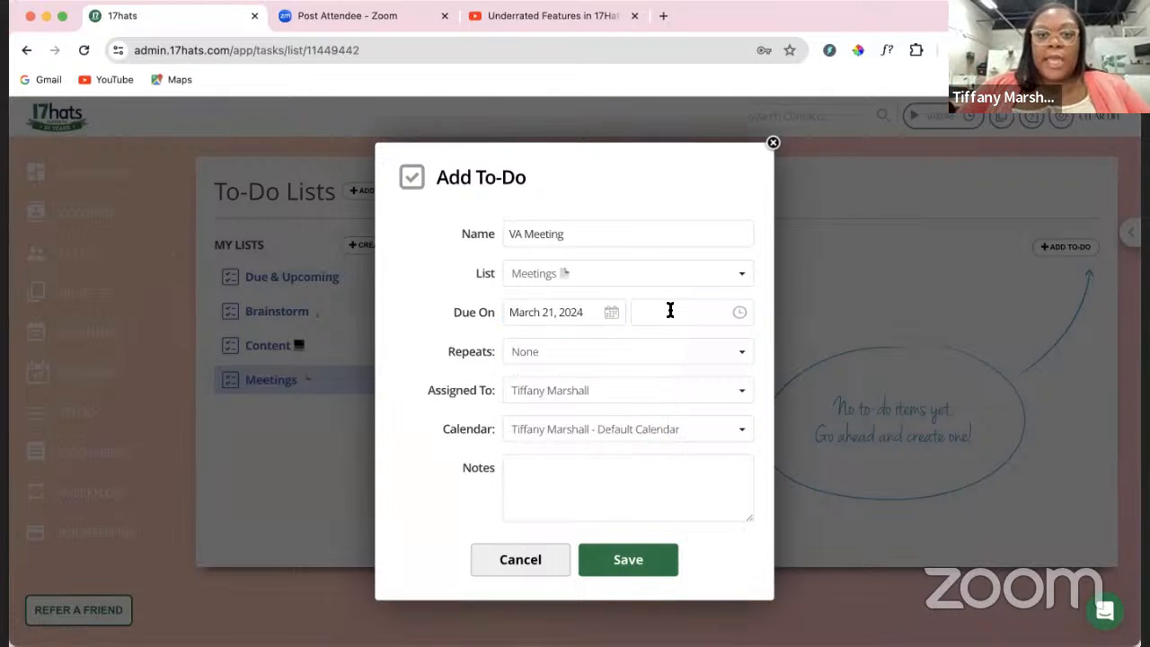
pyautogui.click(732, 312)
pyautogui.scroll(-10, 702, 419)
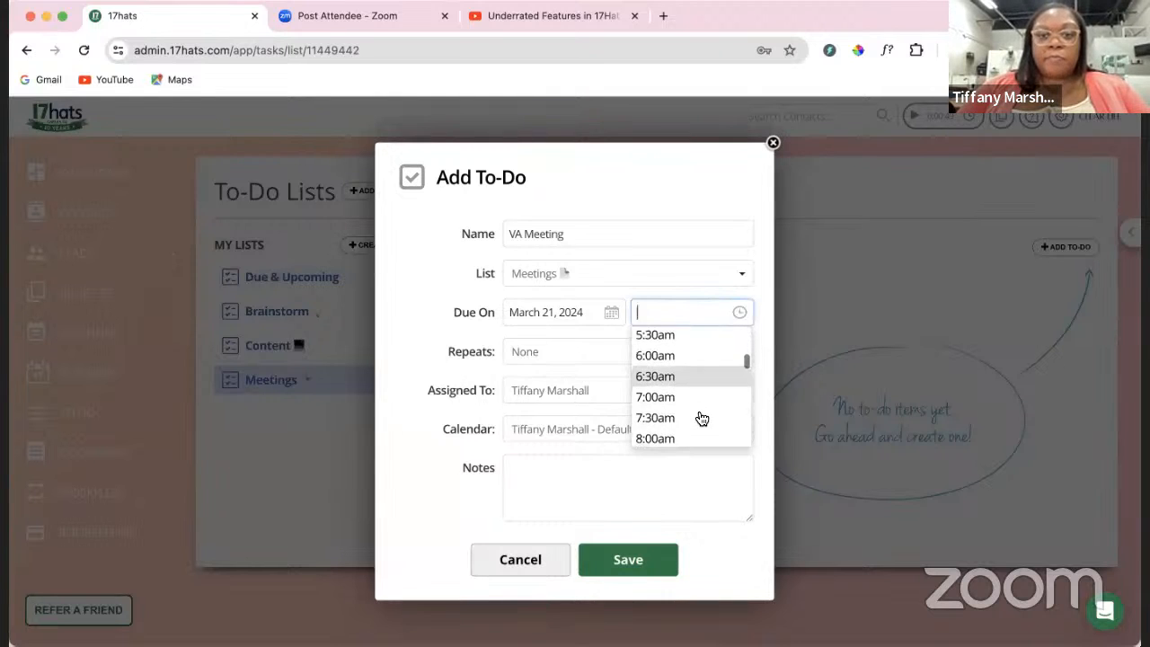
pyautogui.scroll(-5, 702, 419)
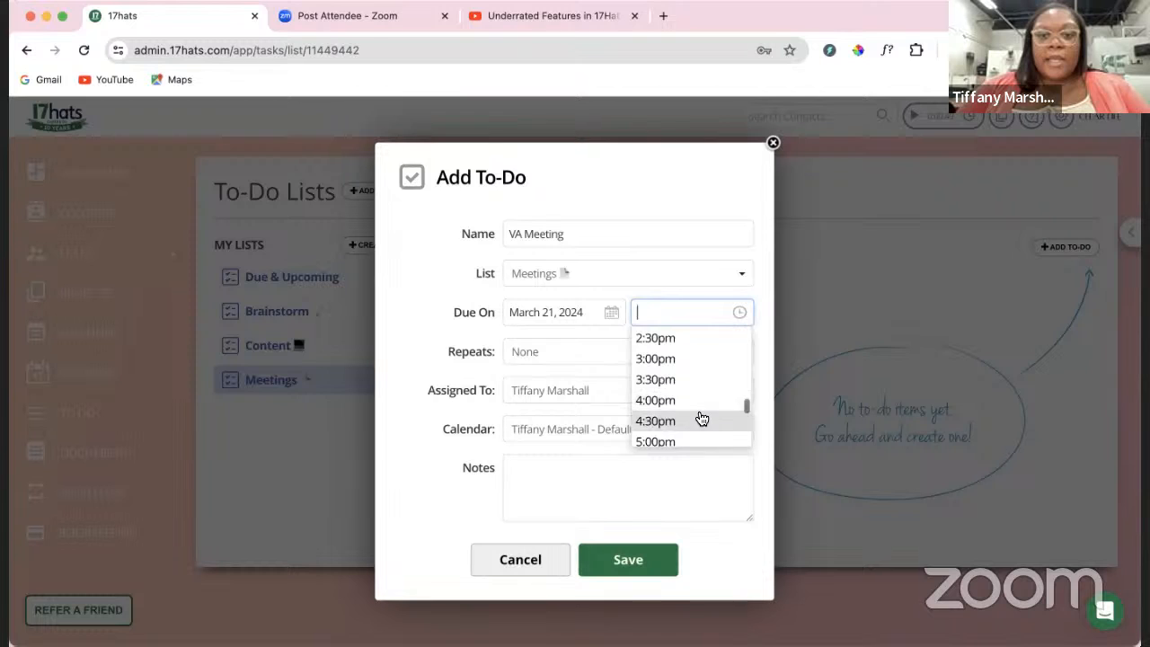
pyautogui.scroll(5, 690, 370)
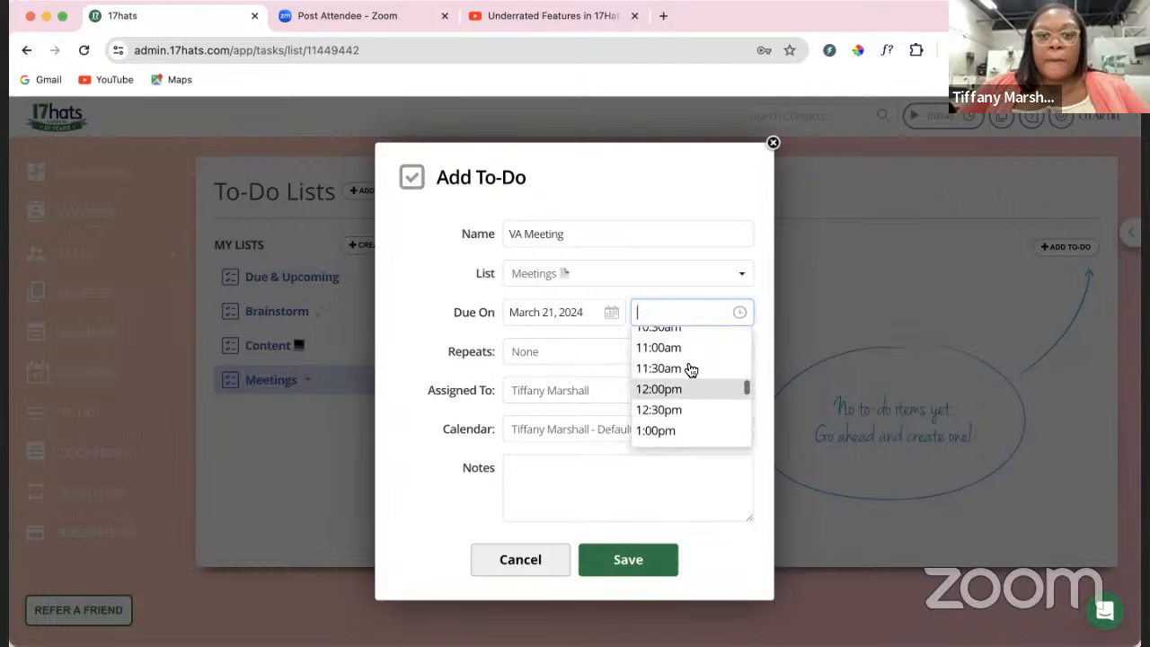
pyautogui.click(690, 370)
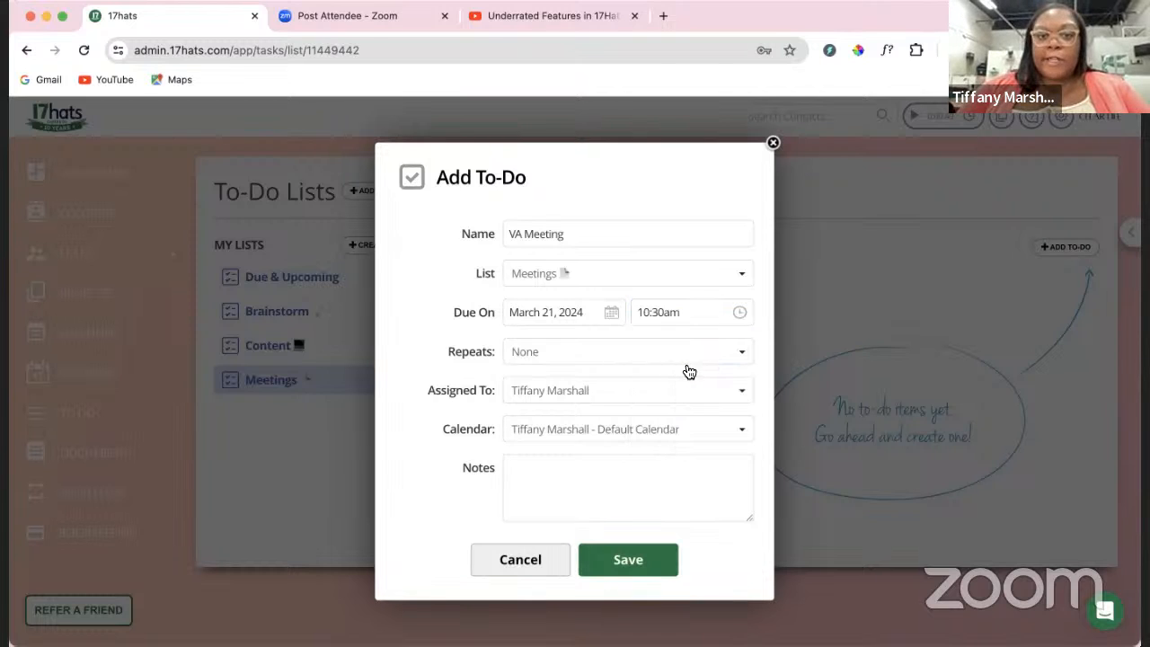
# Step: Look at the available repeat and assignee options for the new to-do
pyautogui.click(597, 356)
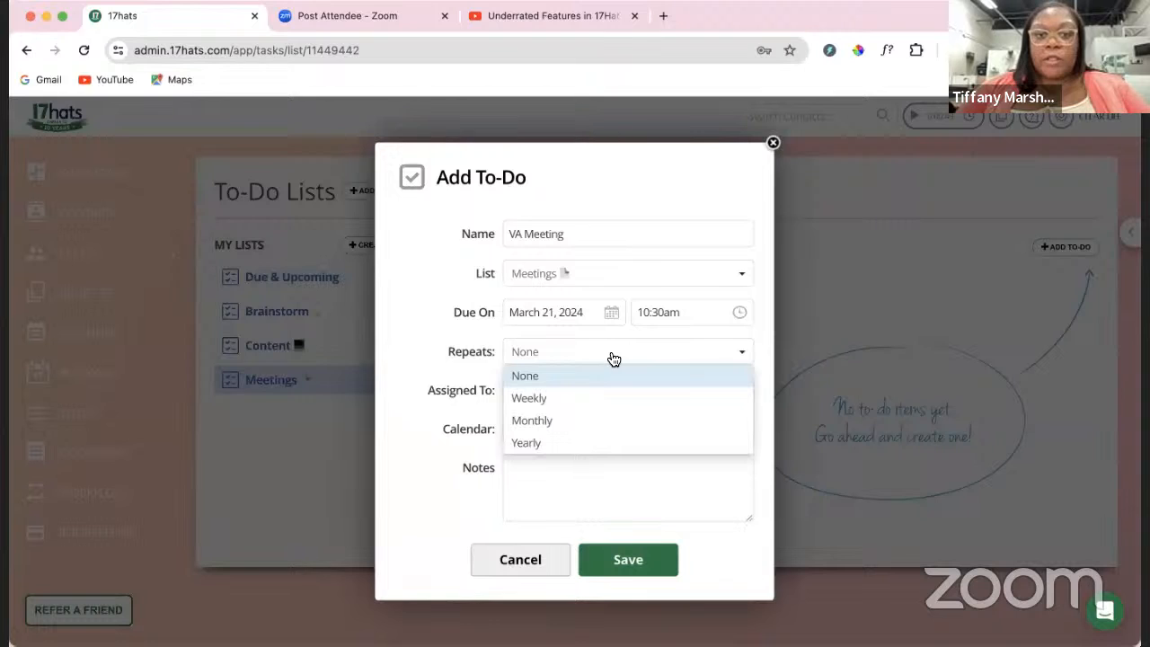
pyautogui.click(612, 360)
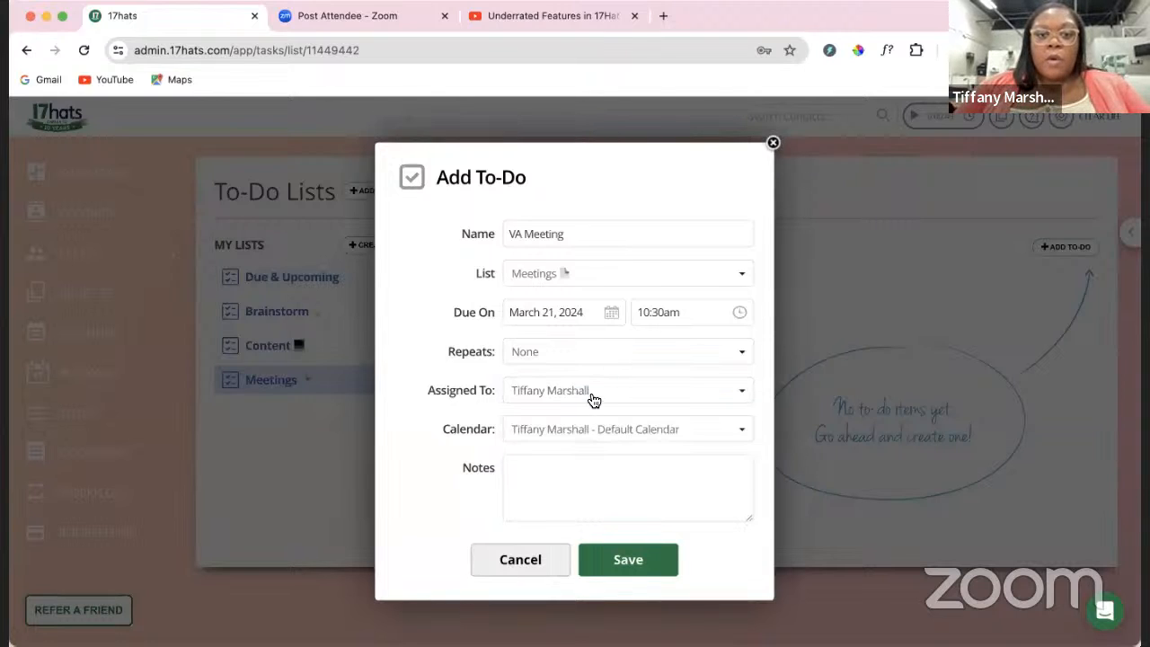
pyautogui.click(593, 399)
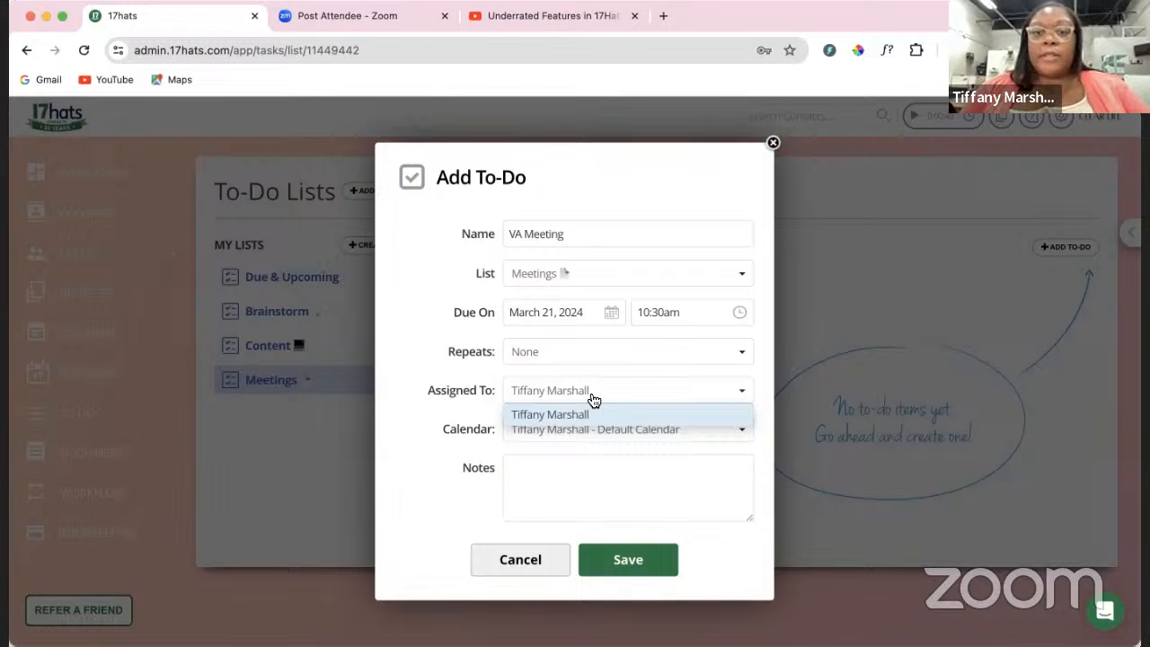
pyautogui.click(490, 436)
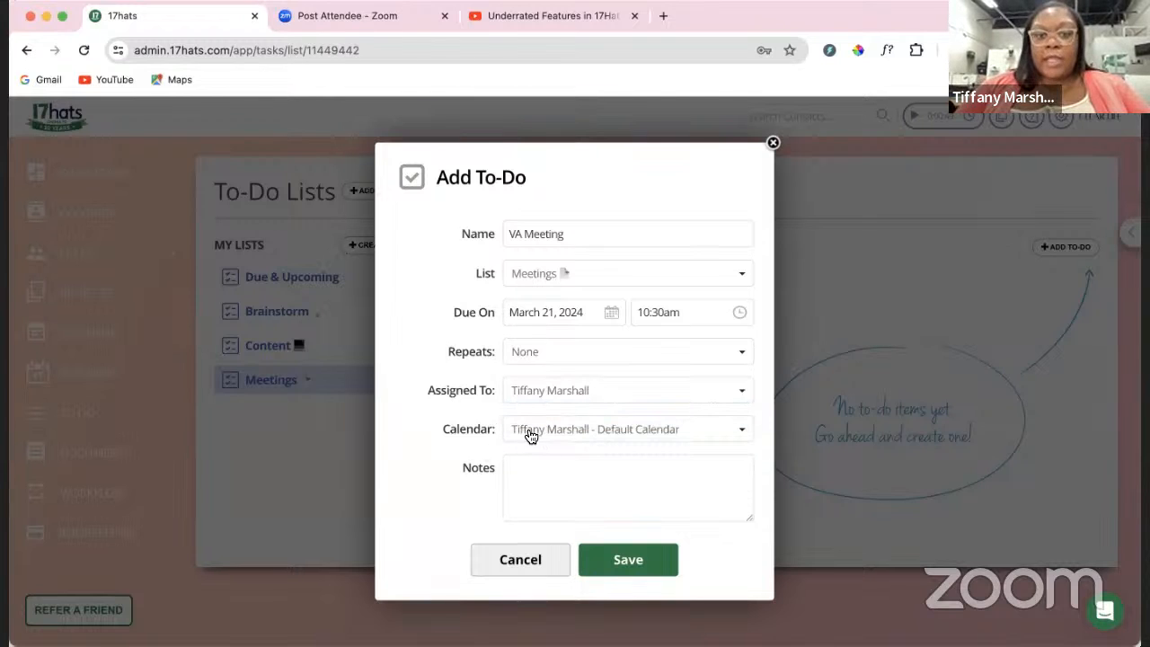
# Step: Add the note "This is a task that I need to complete before the meeting on March 28" and save the to-do
pyautogui.click(537, 495)
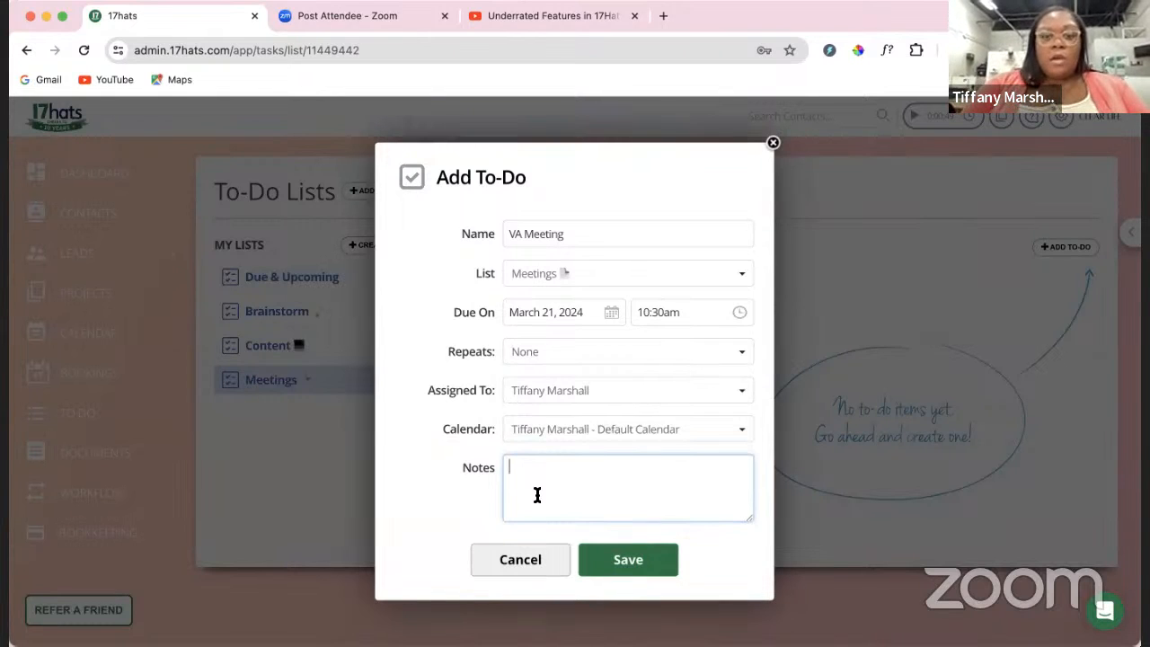
pyautogui.write('This is')
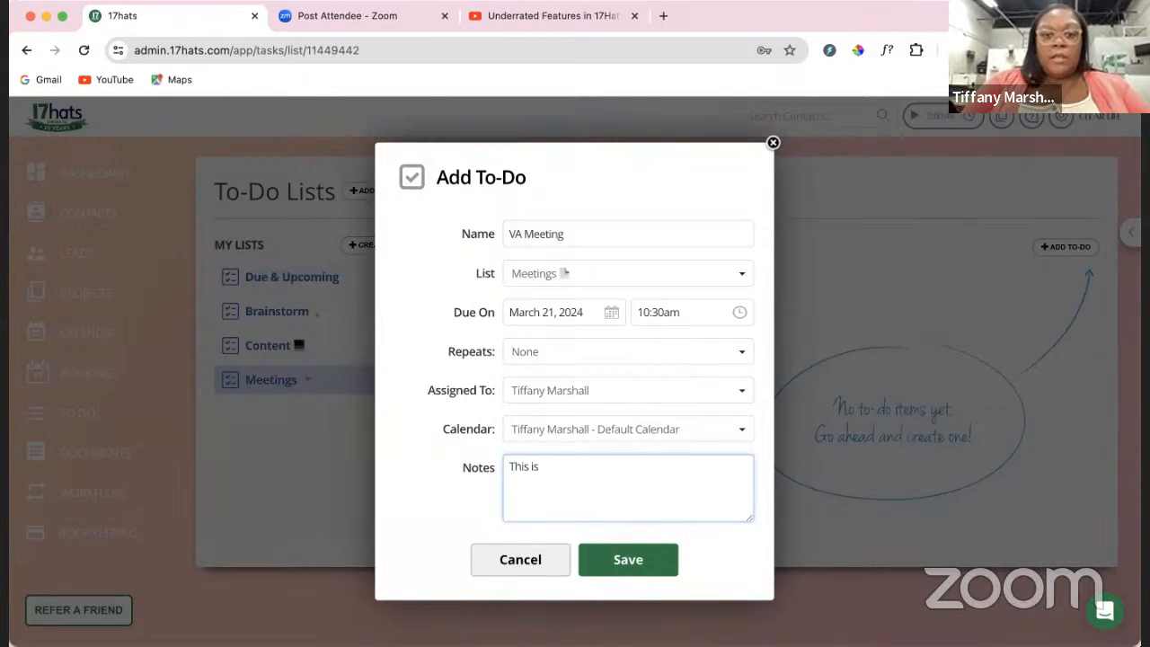
pyautogui.write(' a ta')
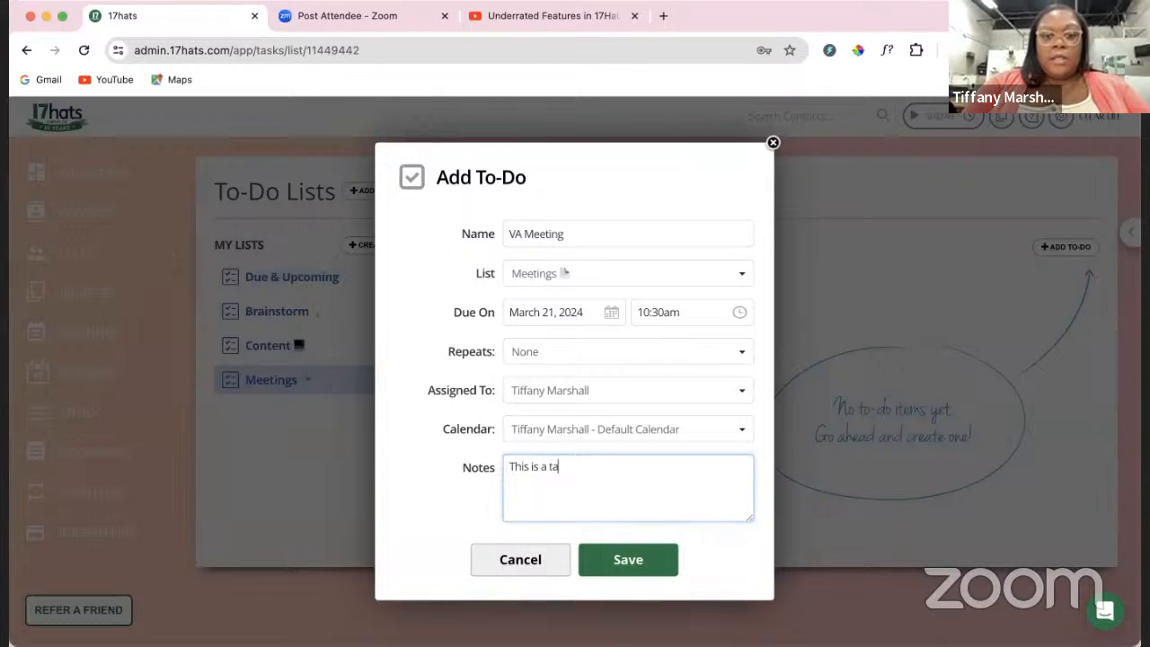
pyautogui.write('sk that I ne')
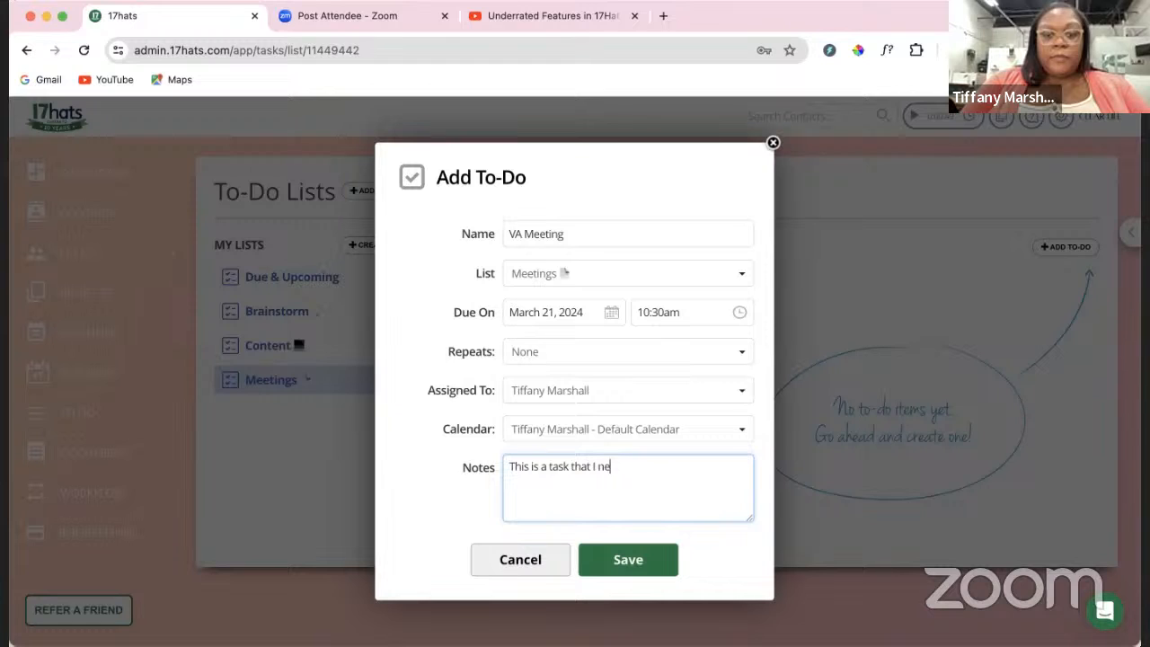
pyautogui.write('ed to comp')
pyautogui.press('BackSpace')
pyautogui.press('BackSpace')
pyautogui.press('BackSpace')
pyautogui.press('BackSpace')
pyautogui.write('complete ')
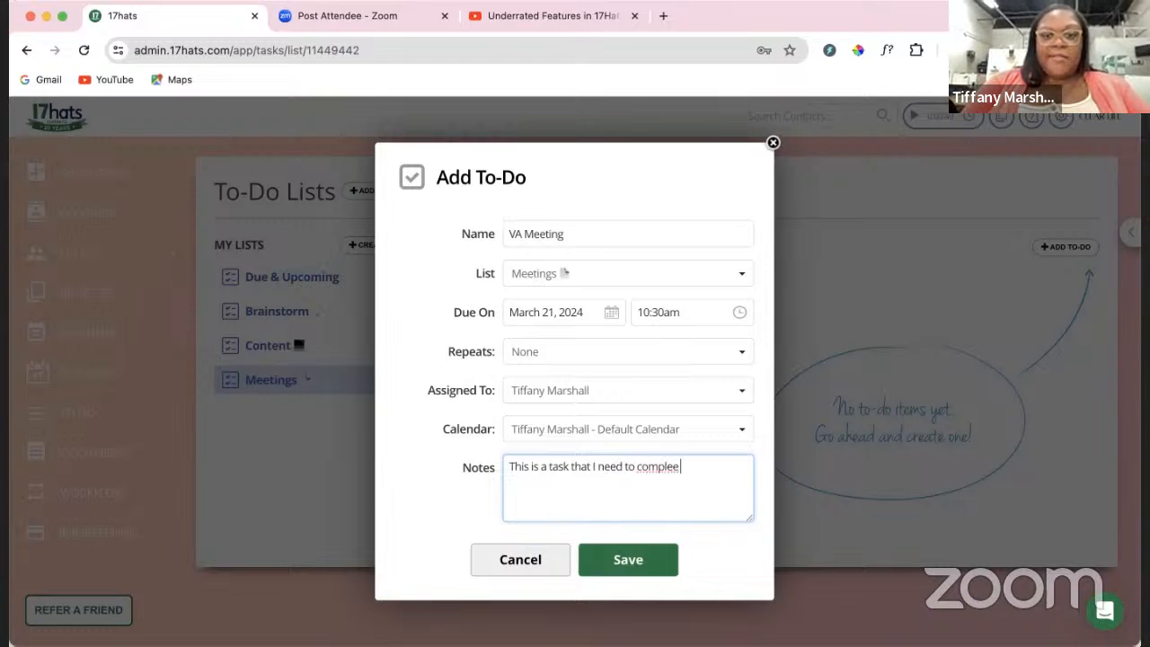
pyautogui.write('before the mee')
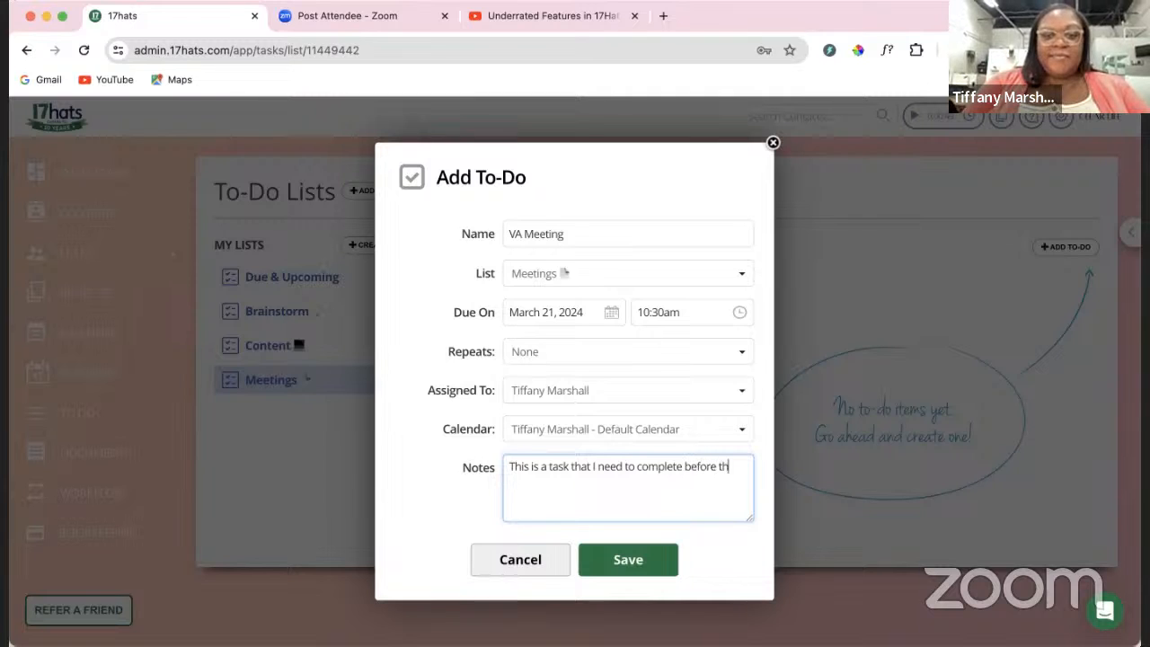
pyautogui.write('ing on March 28')
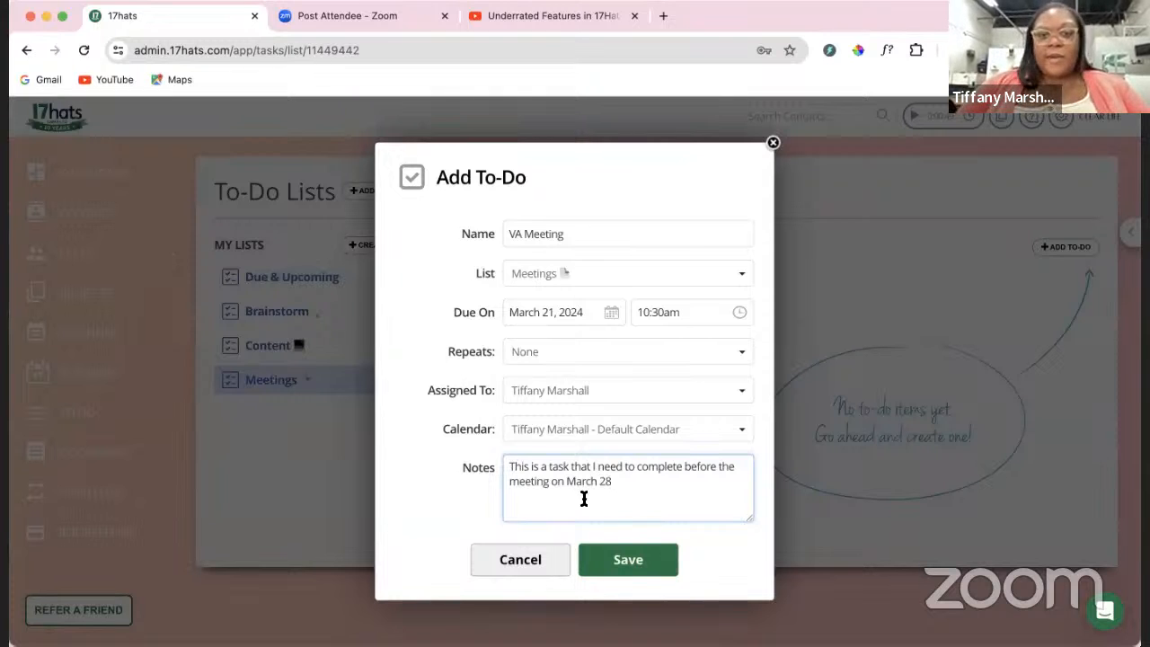
pyautogui.click(627, 566)
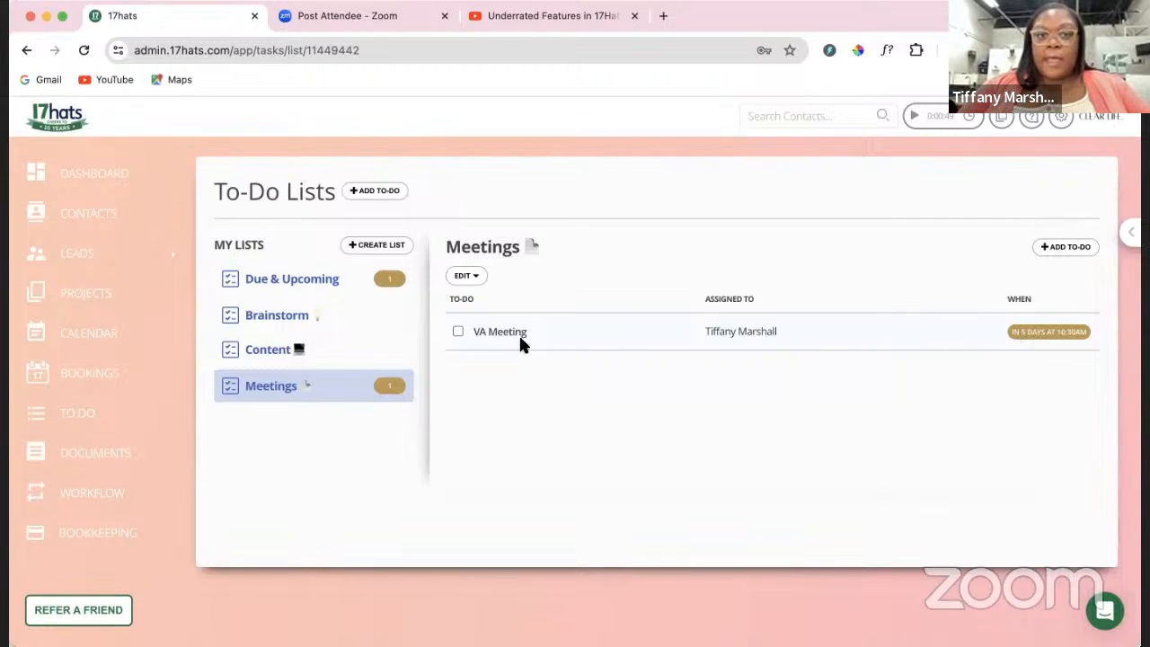
# Step: Check off the VA Meeting to-do as completed and uncheck it again
pyautogui.click(457, 331)
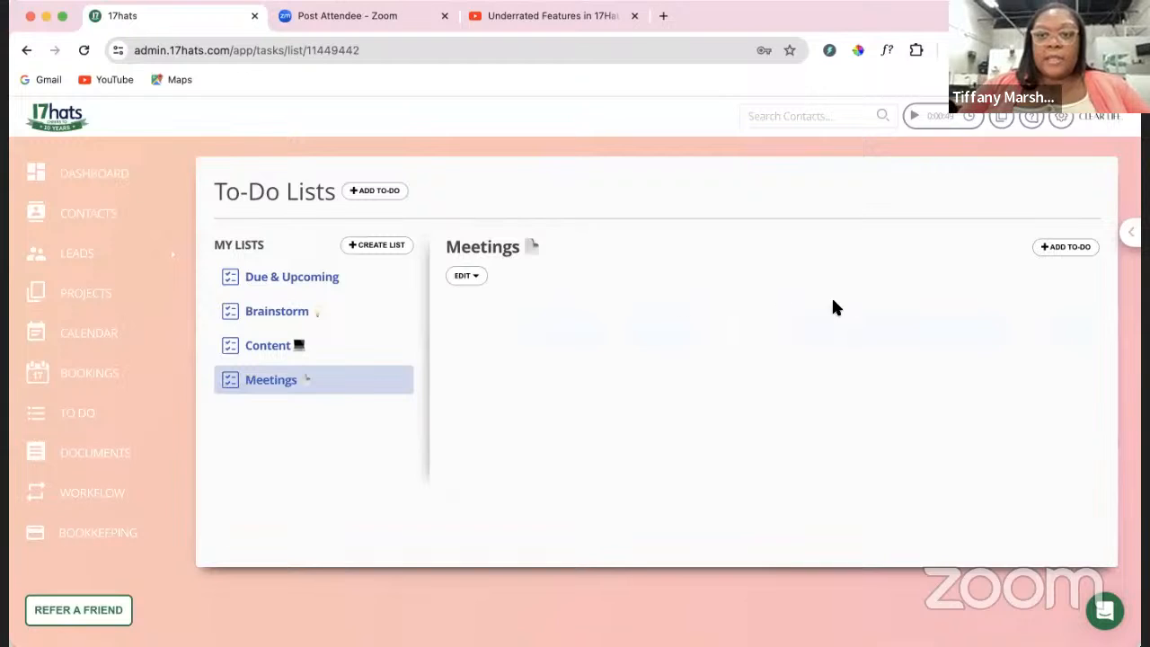
pyautogui.click(458, 331)
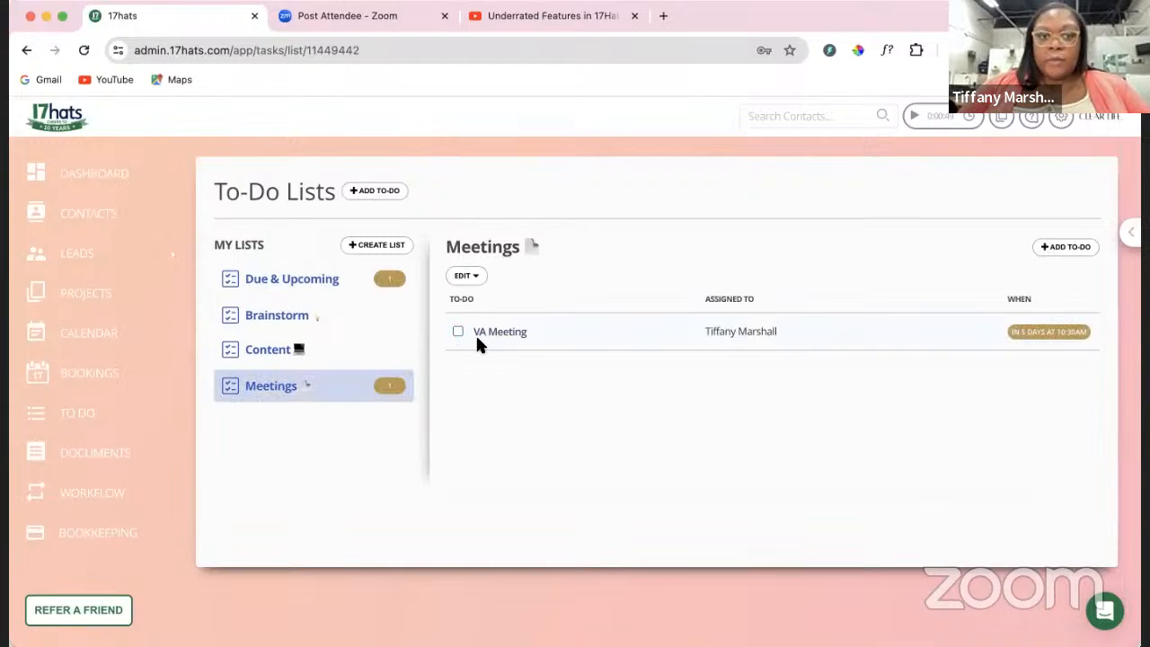
# Step: Append ": create agenda, send Zoom link, schedule reminder email" to the VA Meeting to-do's notes and save the to-do
pyautogui.click(490, 331)
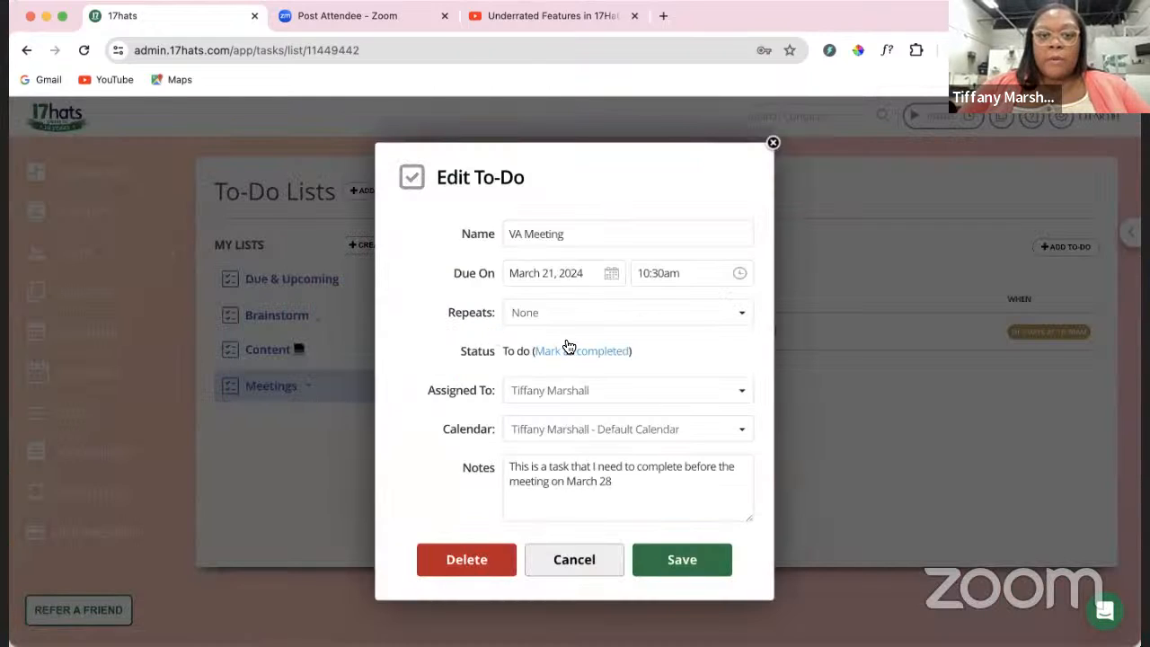
pyautogui.click(628, 477)
pyautogui.write(': c')
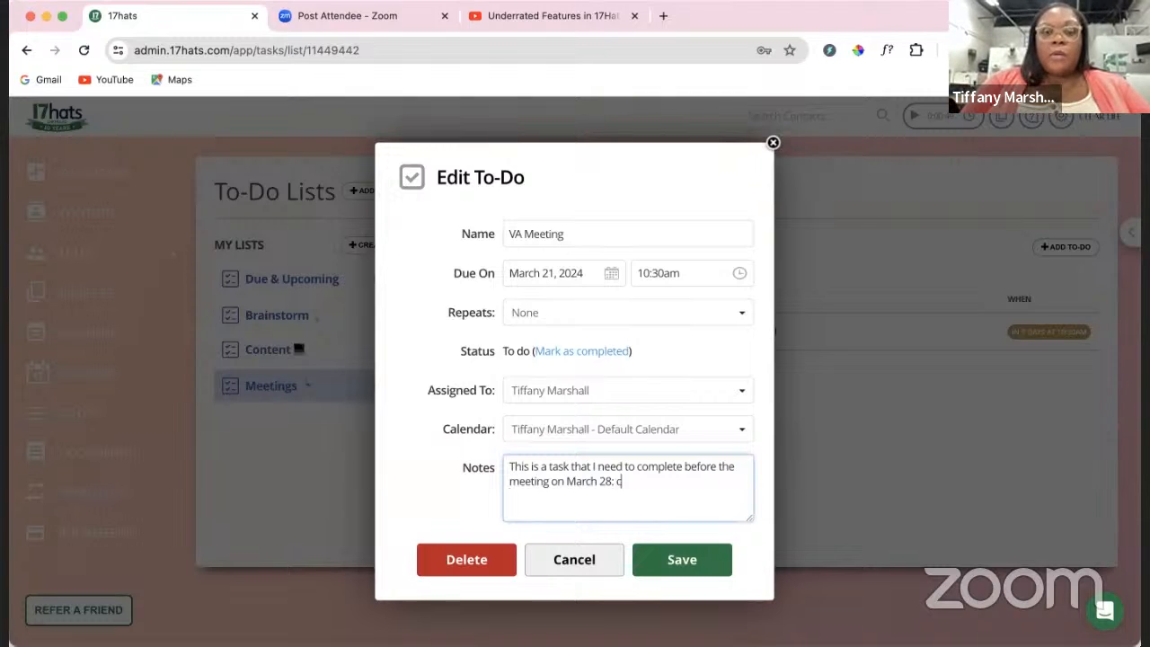
pyautogui.write('reate agenda')
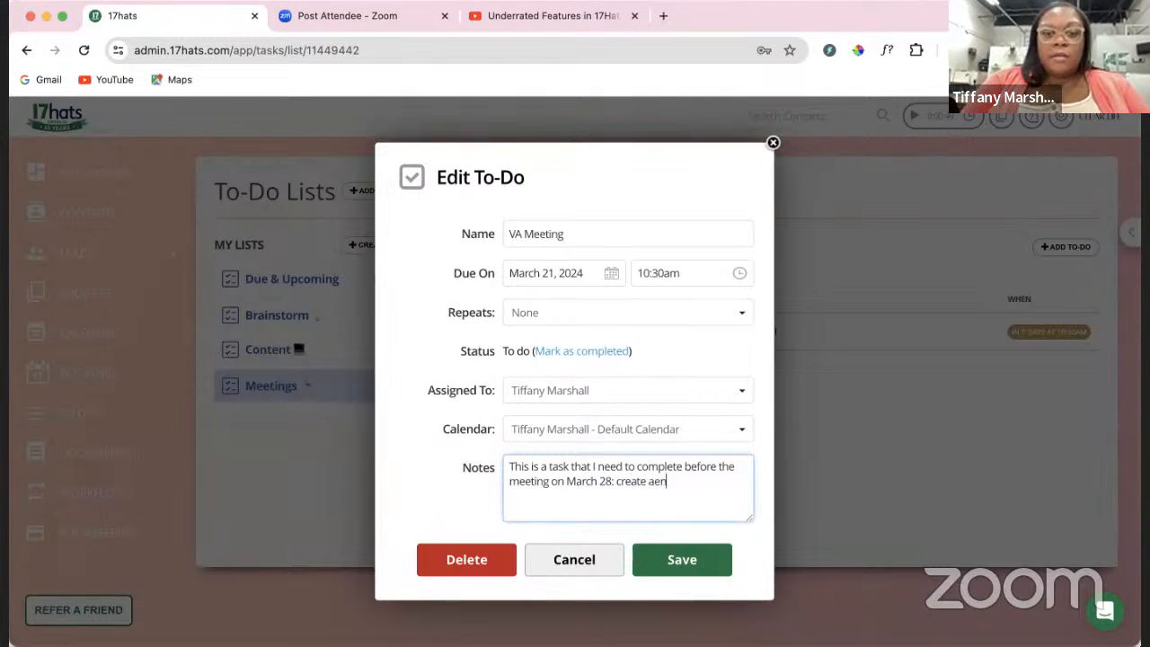
pyautogui.write(', send')
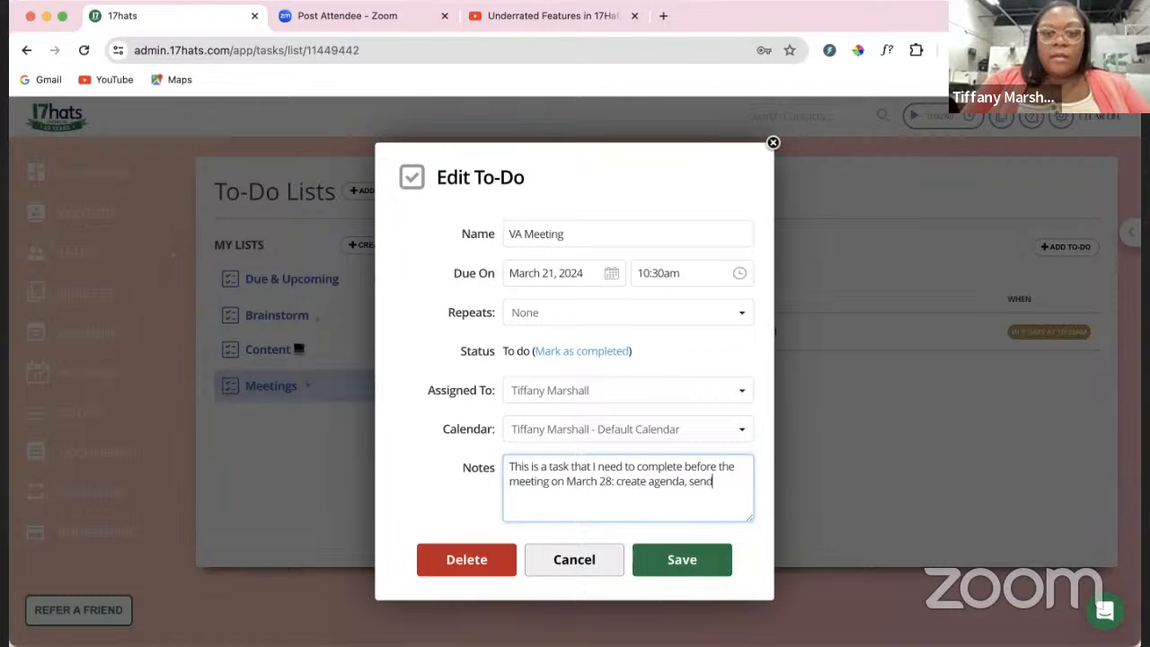
pyautogui.write(' Zoom')
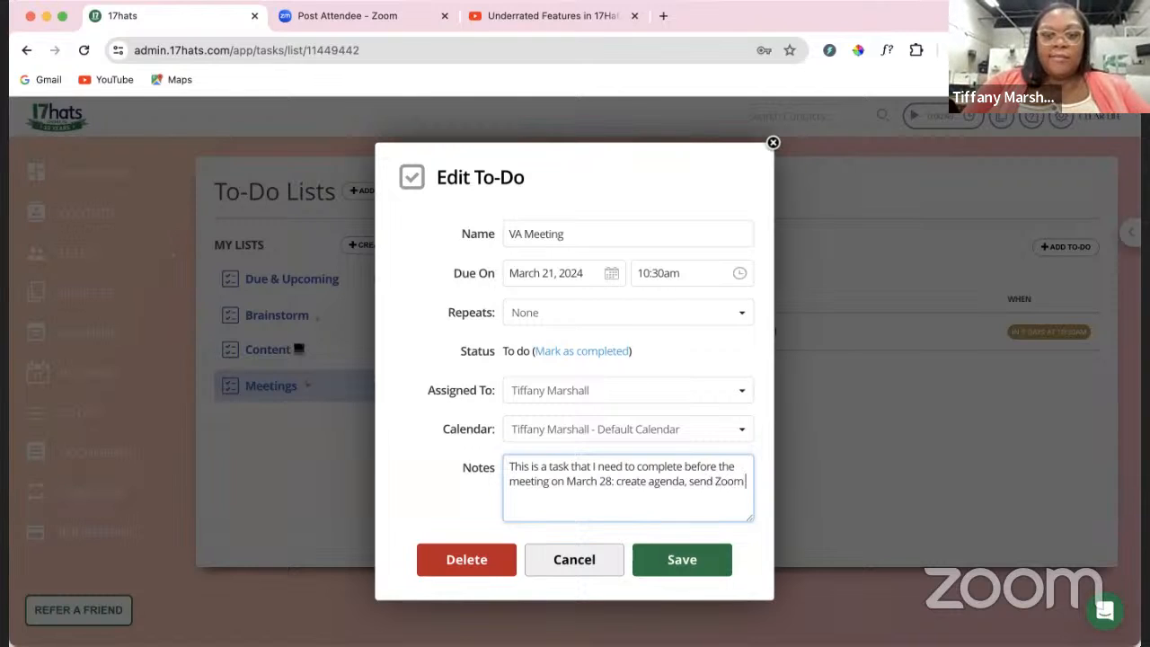
pyautogui.write(' link, s')
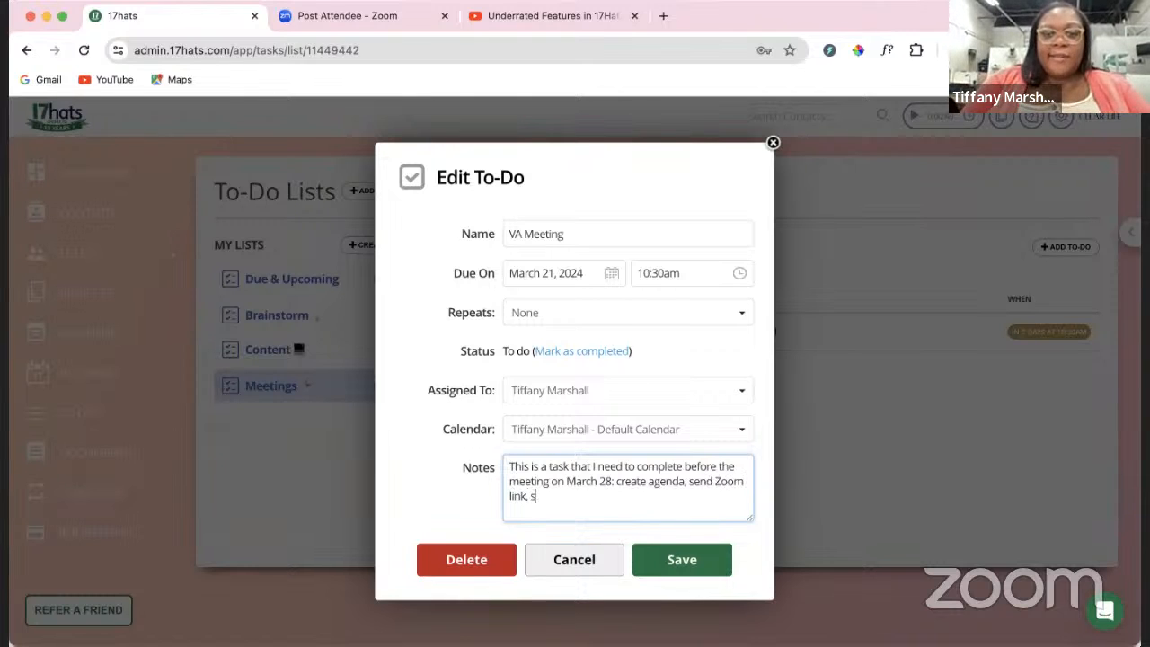
pyautogui.write('chedule rem')
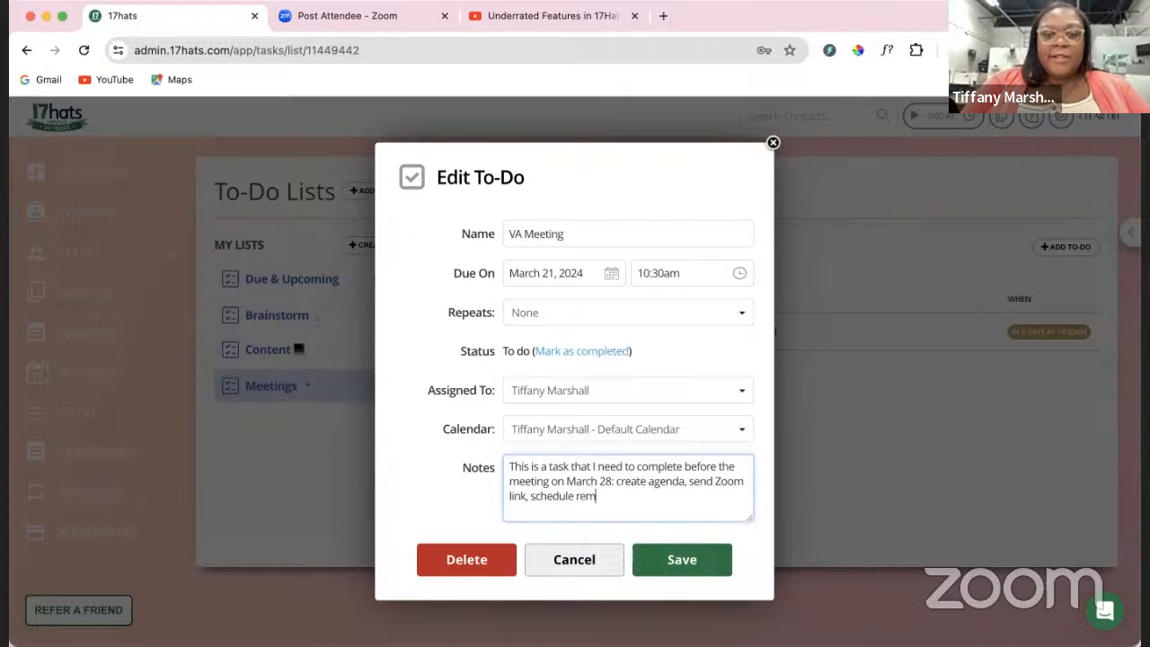
pyautogui.write('inder email')
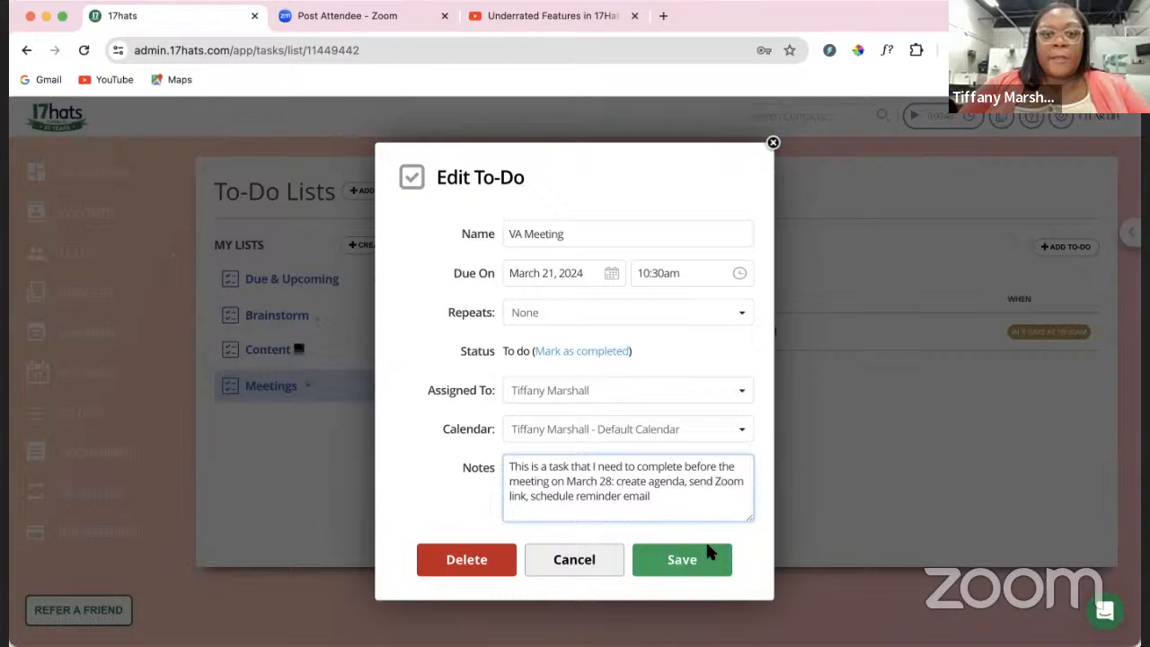
pyautogui.click(714, 560)
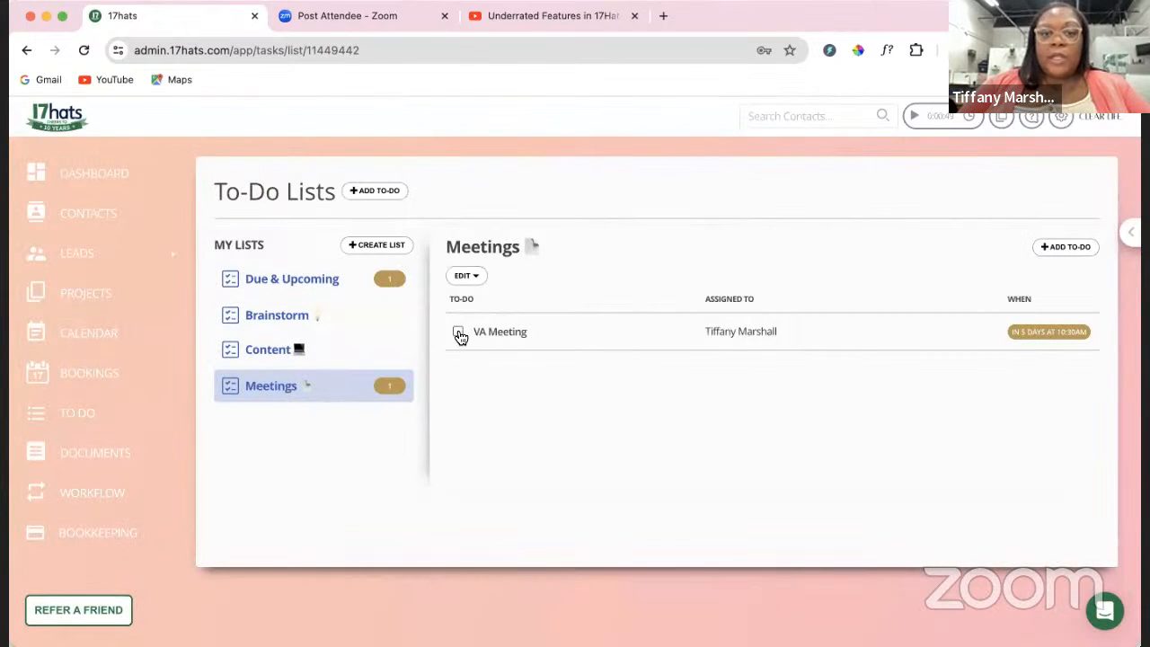
# Step: Review the VA Meeting to-do's details and its entry on the March 2024 calendar
pyautogui.click(518, 340)
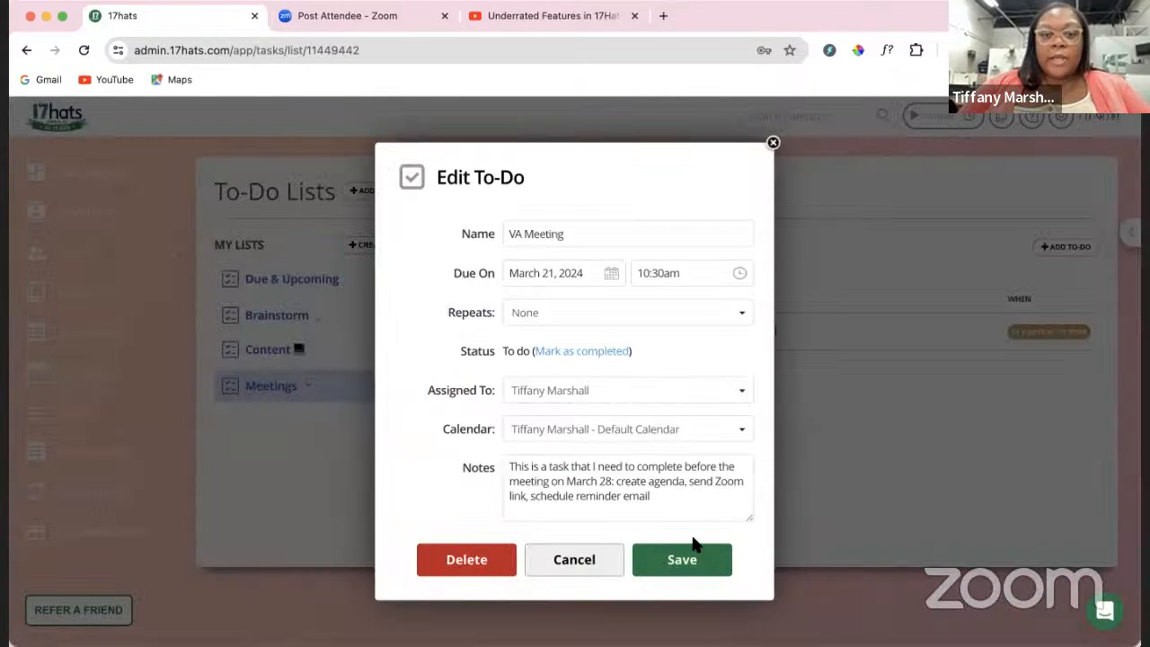
pyautogui.click(693, 573)
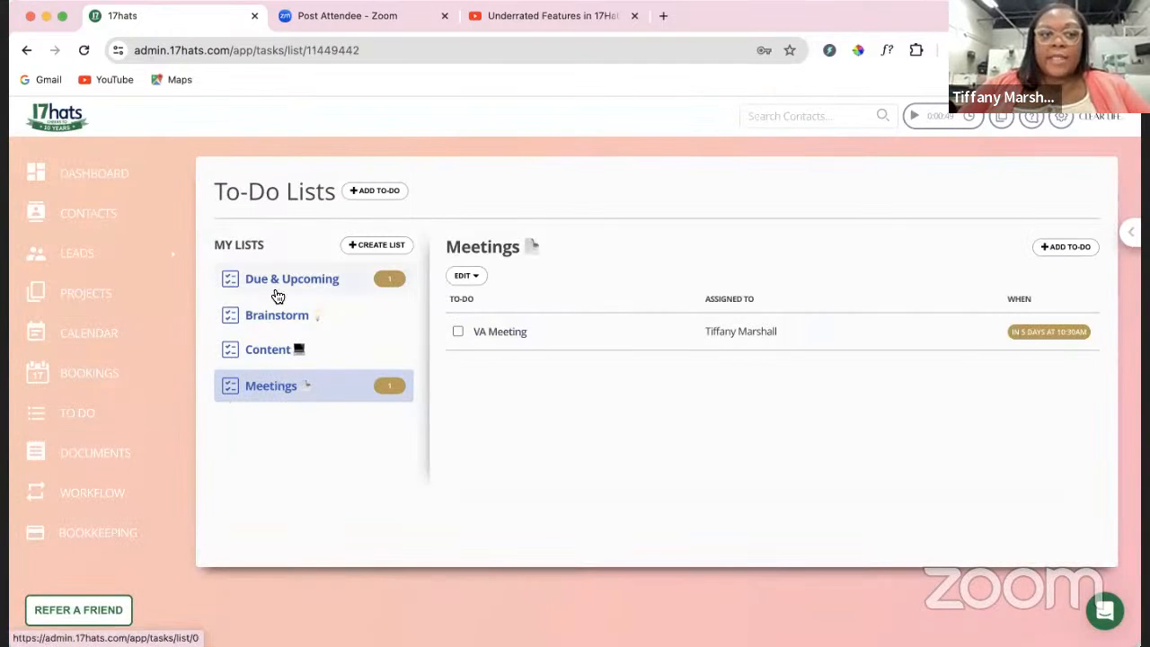
pyautogui.click(120, 339)
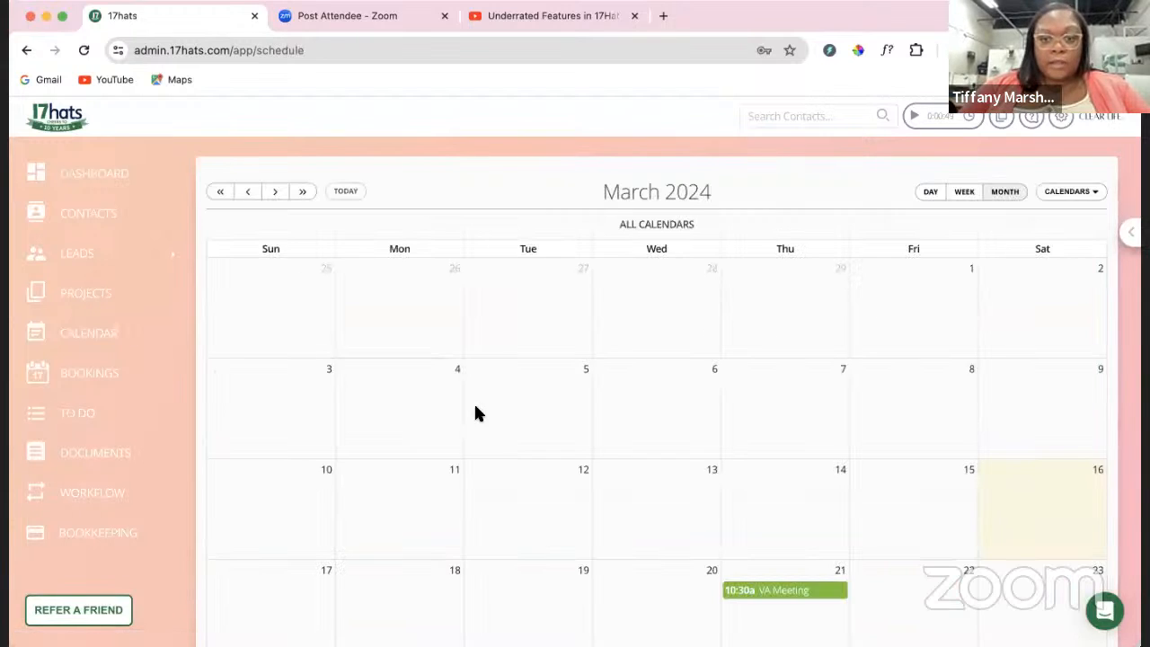
pyautogui.scroll(-2, 475, 410)
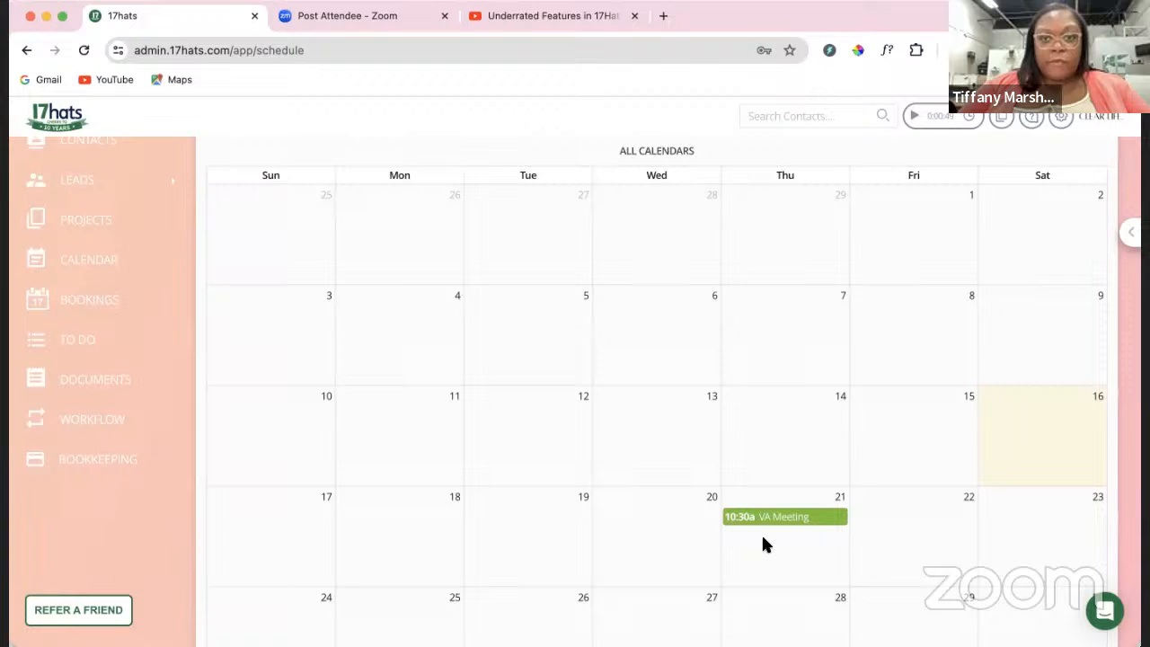
pyautogui.scroll(1, 761, 537)
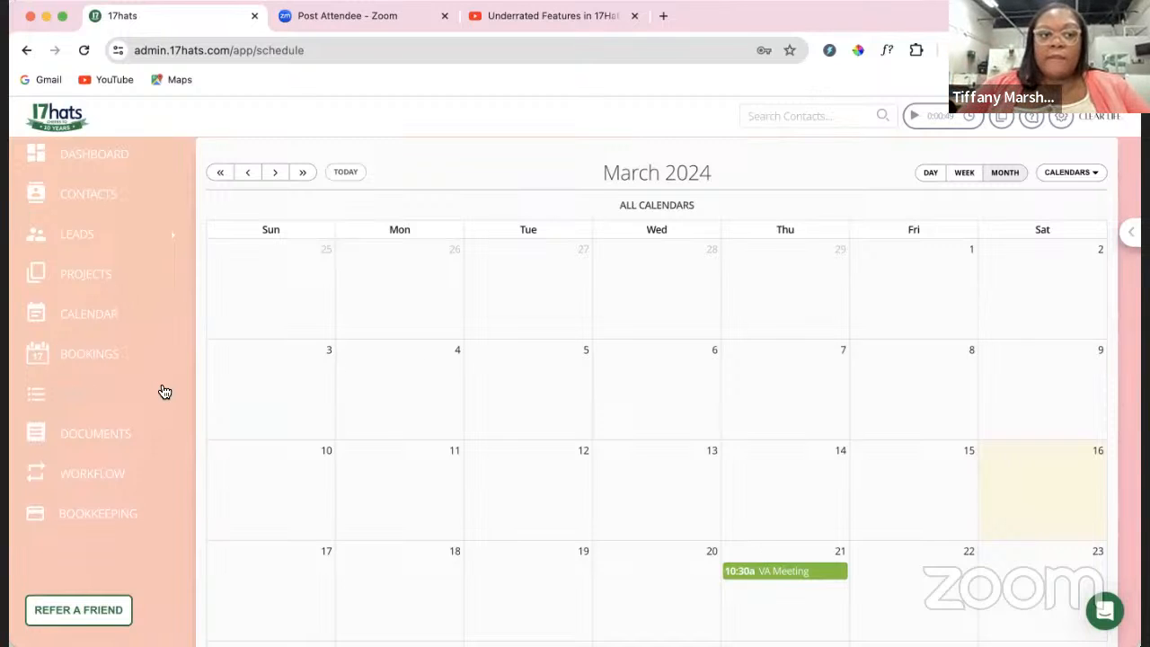
pyautogui.scroll(1, 137, 345)
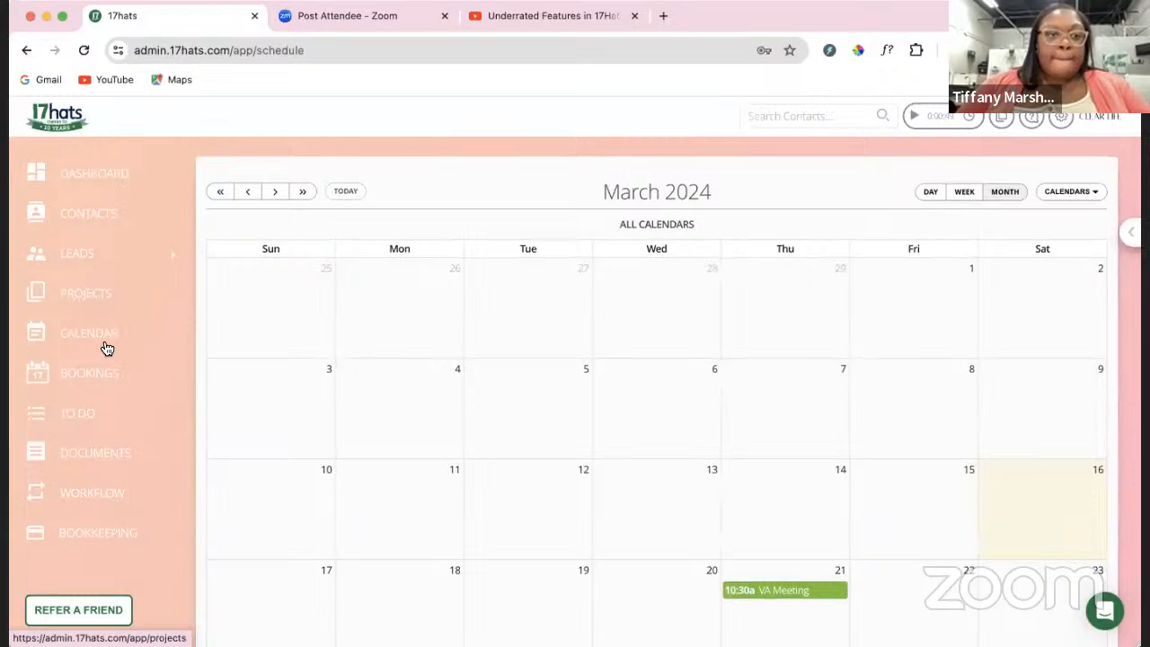
# Step: Open the "Chat GPT 5 blogs for website" to-do in the Content list and set its due date to April 2, 2024
pyautogui.click(90, 418)
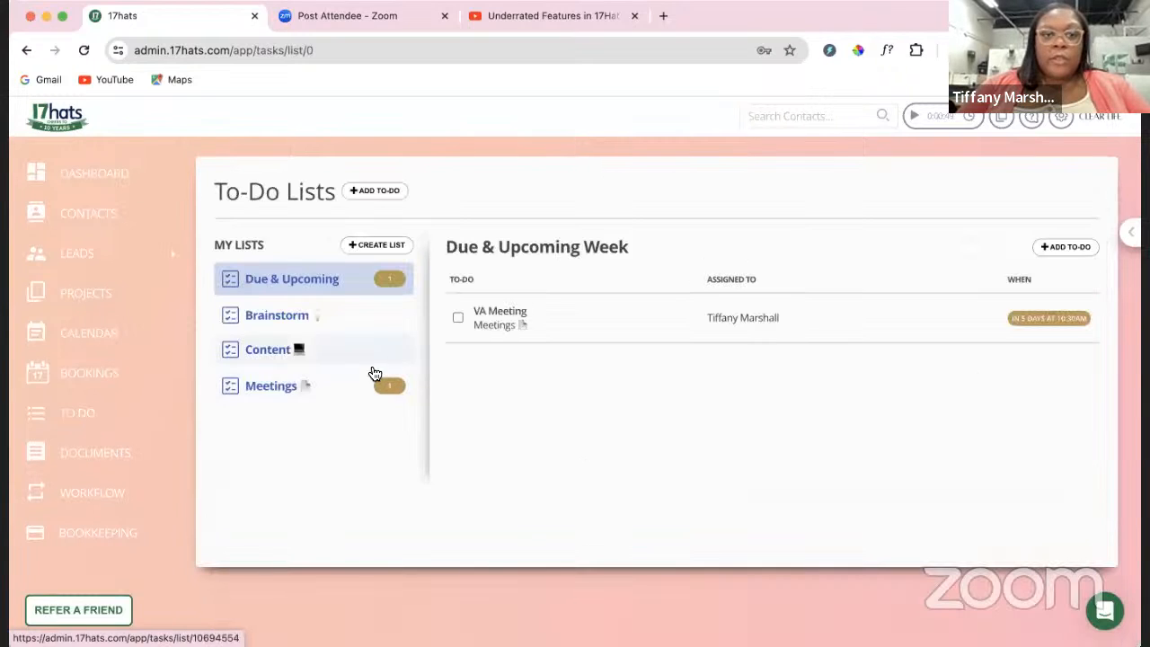
pyautogui.click(319, 350)
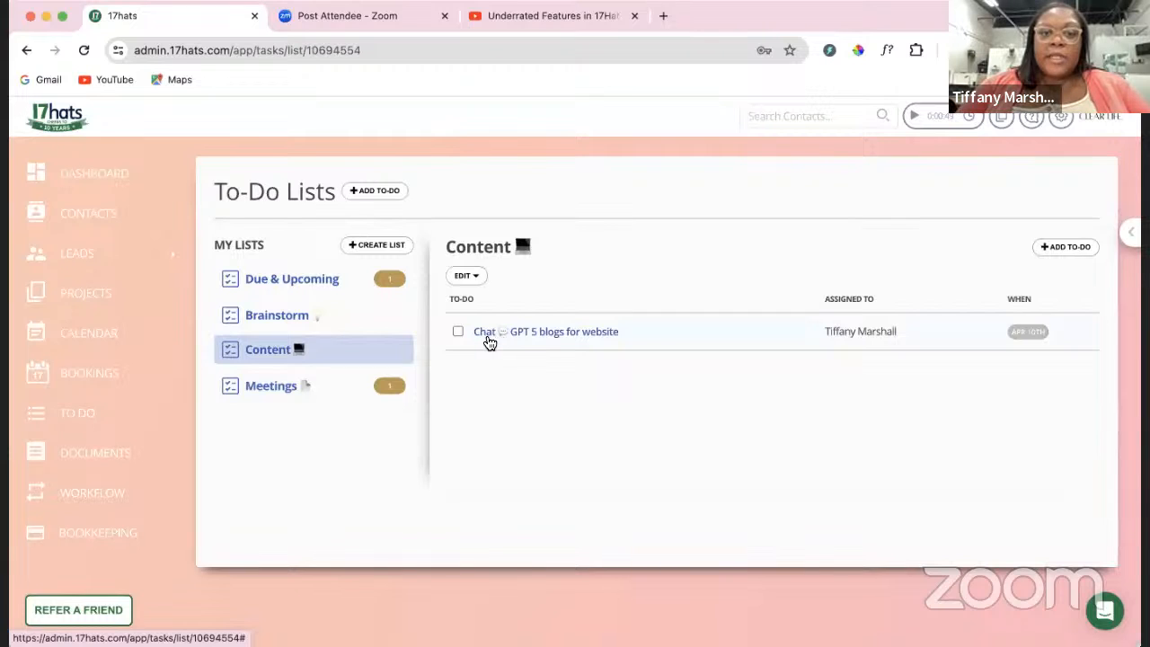
pyautogui.click(559, 332)
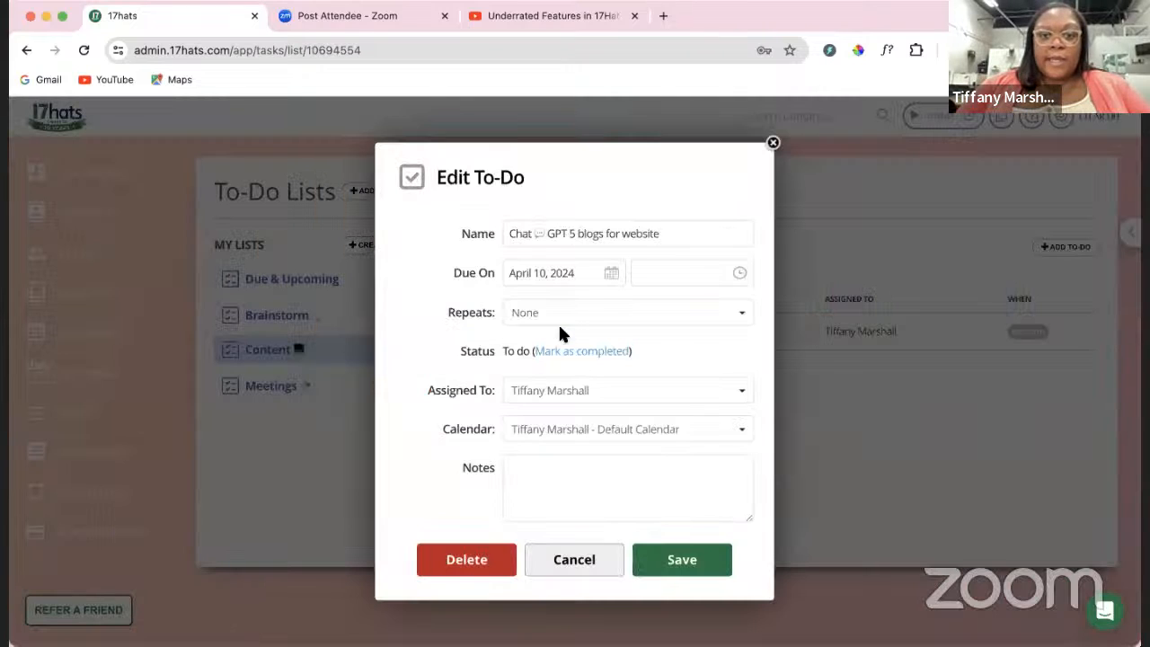
pyautogui.click(562, 274)
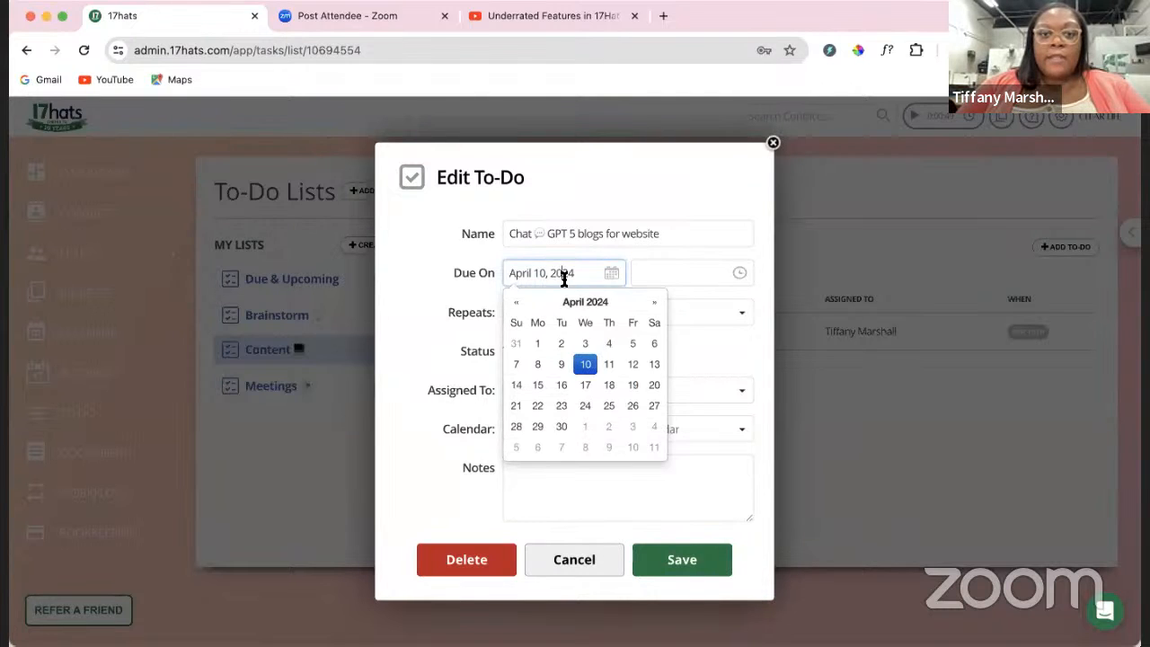
pyautogui.click(514, 304)
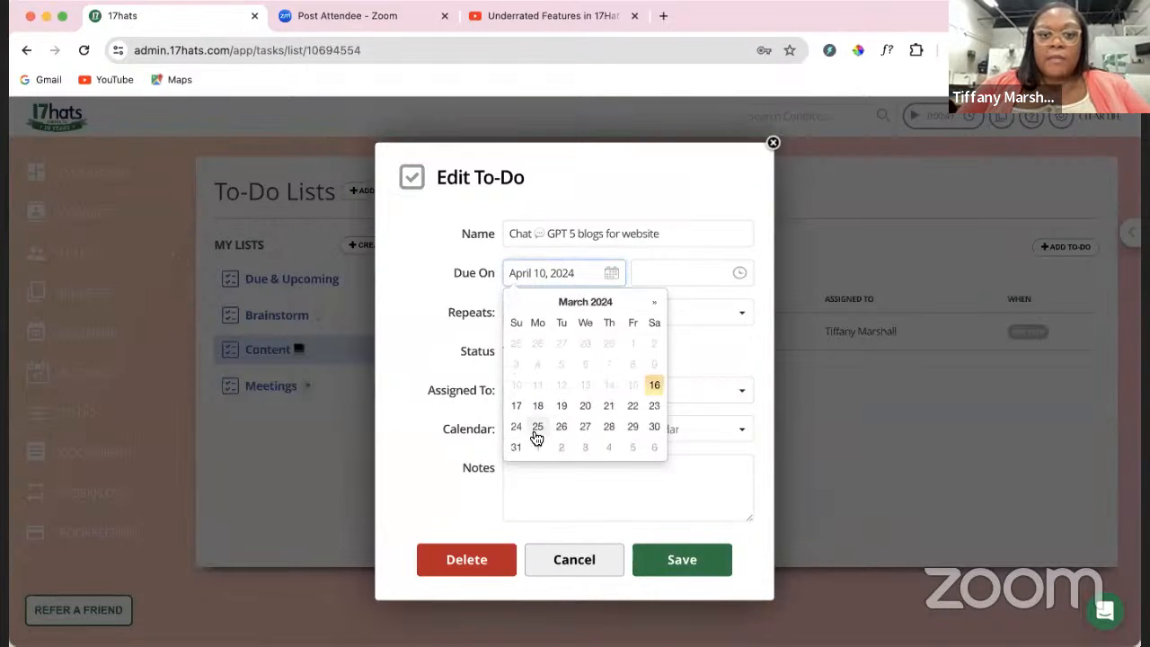
pyautogui.click(653, 303)
pyautogui.click(562, 345)
# Step: Set the due time of the website blogs to-do to 1:00pm
pyautogui.click(652, 273)
pyautogui.scroll(-2, 680, 357)
pyautogui.scroll(3, 679, 355)
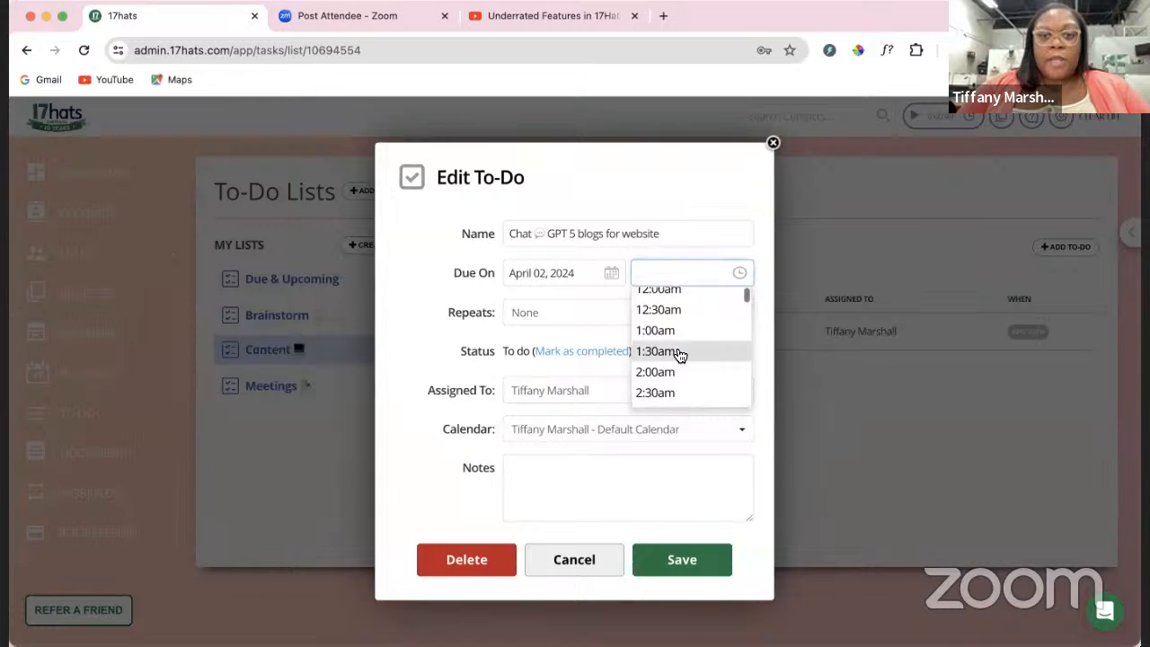
pyautogui.scroll(-5, 680, 317)
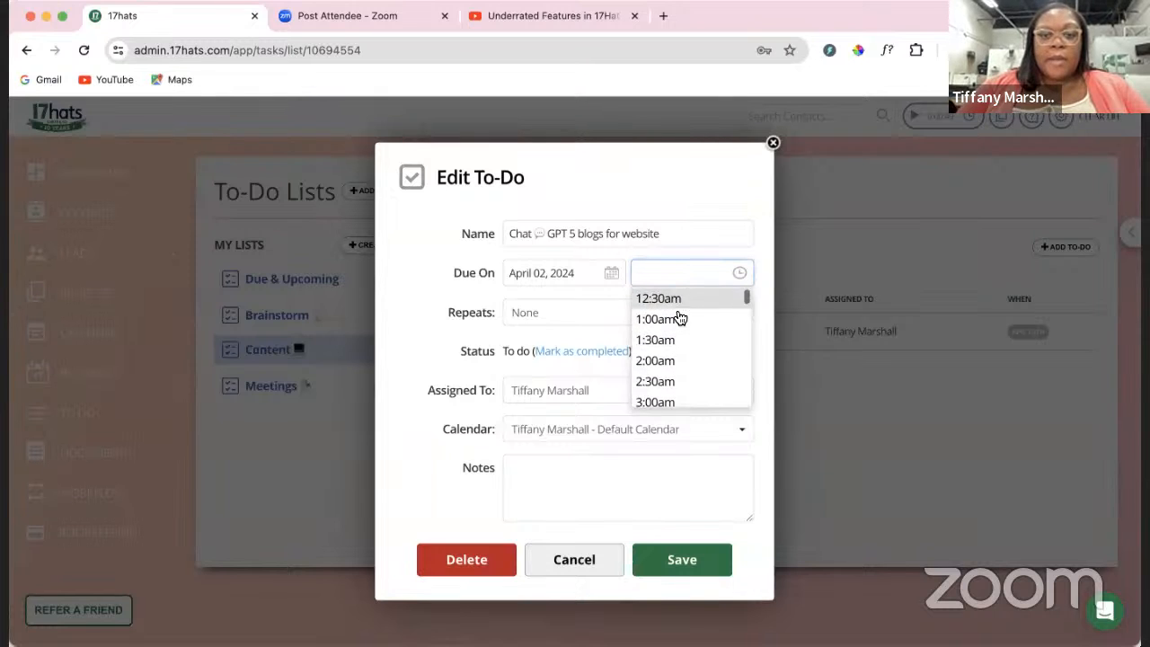
pyautogui.scroll(-6, 679, 318)
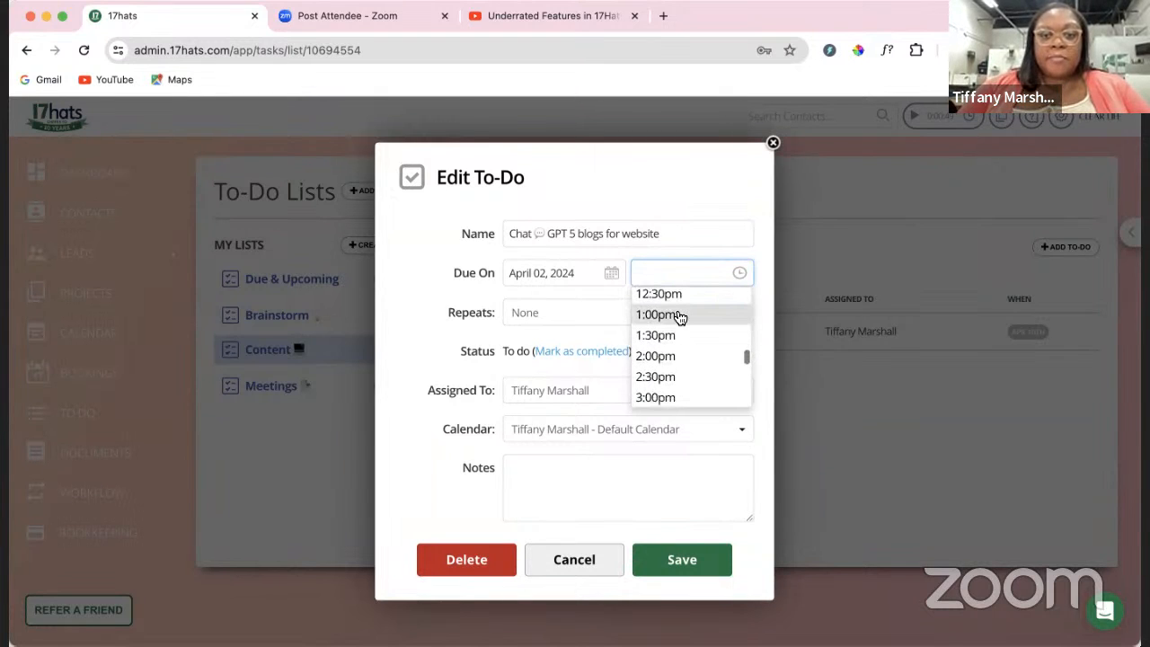
pyautogui.click(680, 318)
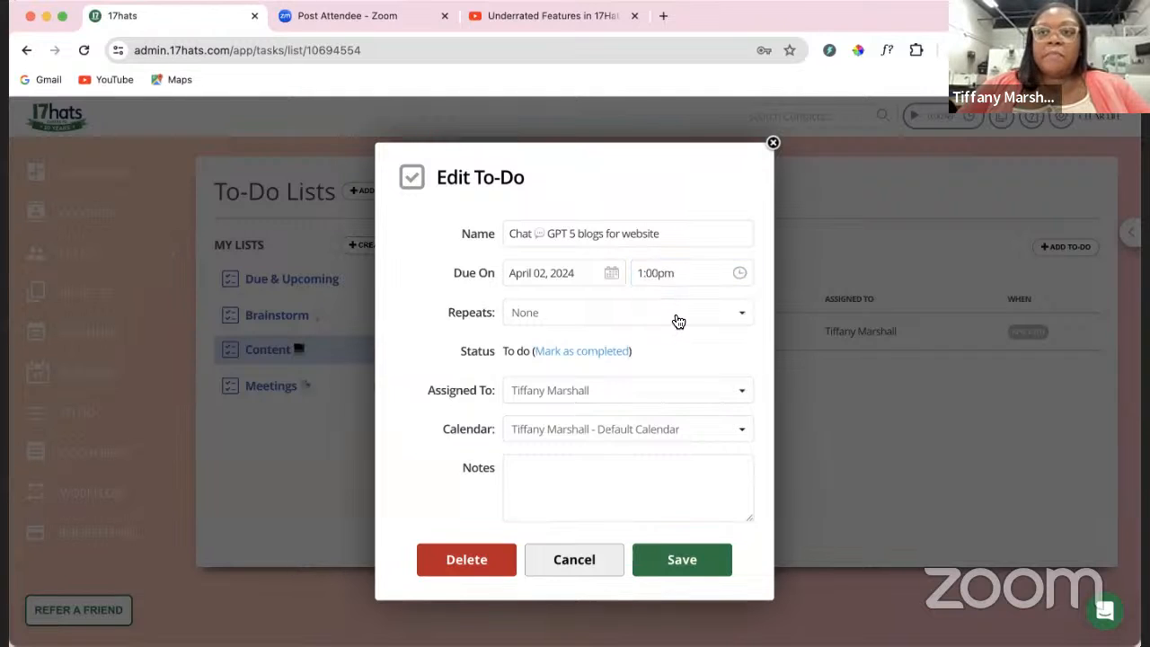
# Step: Set the website blogs to-do to repeat monthly
pyautogui.click(678, 321)
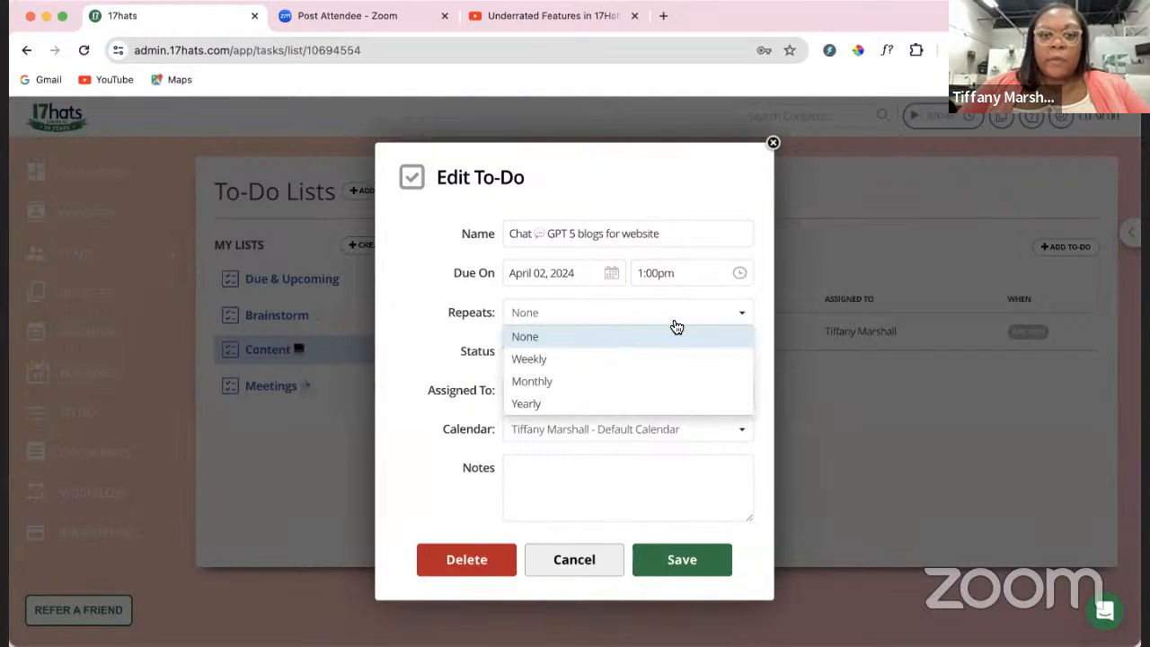
pyautogui.click(651, 381)
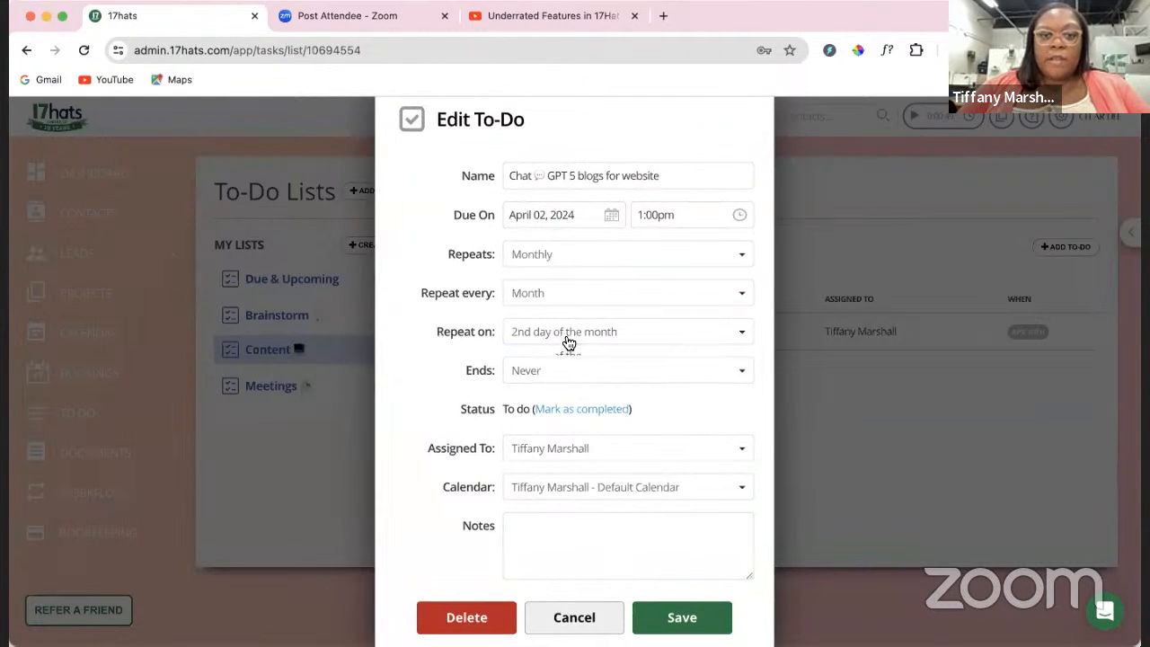
pyautogui.scroll(-1, 574, 341)
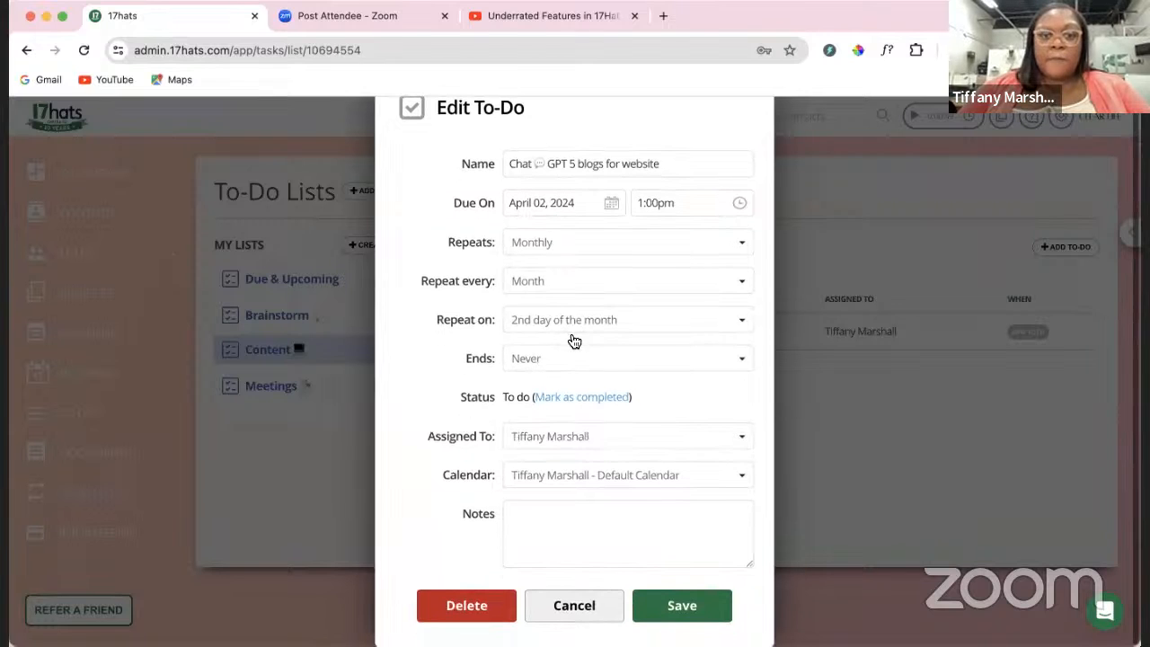
# Step: Check the end and calendar options of the website blogs to-do and save it with an empty note
pyautogui.click(572, 368)
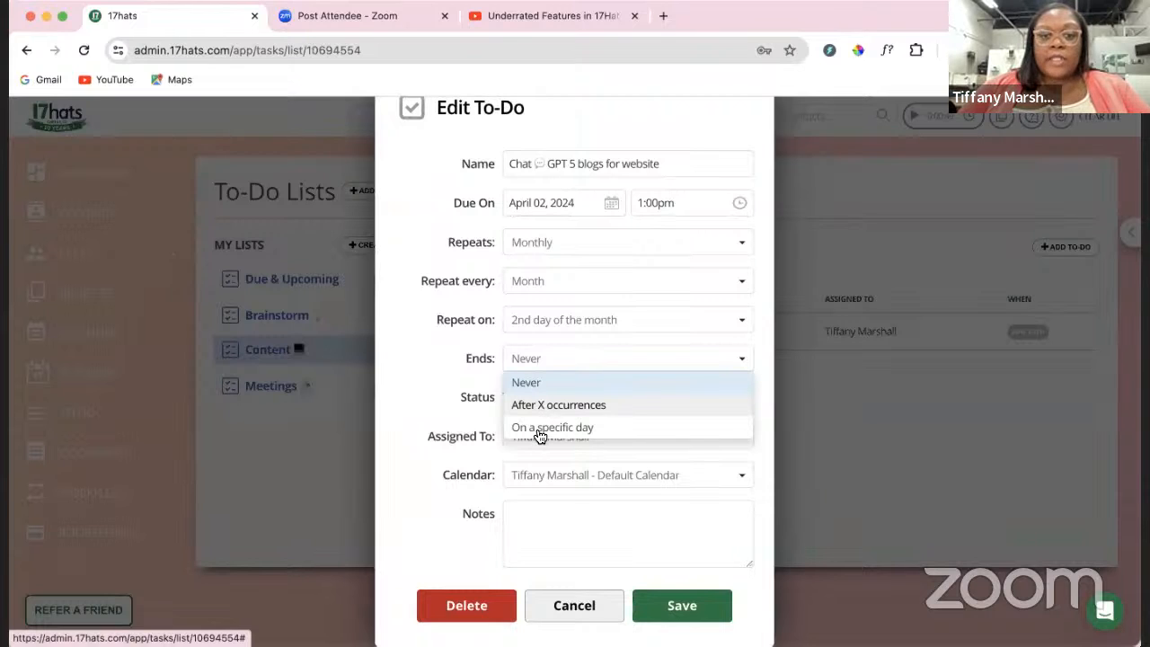
pyautogui.click(556, 369)
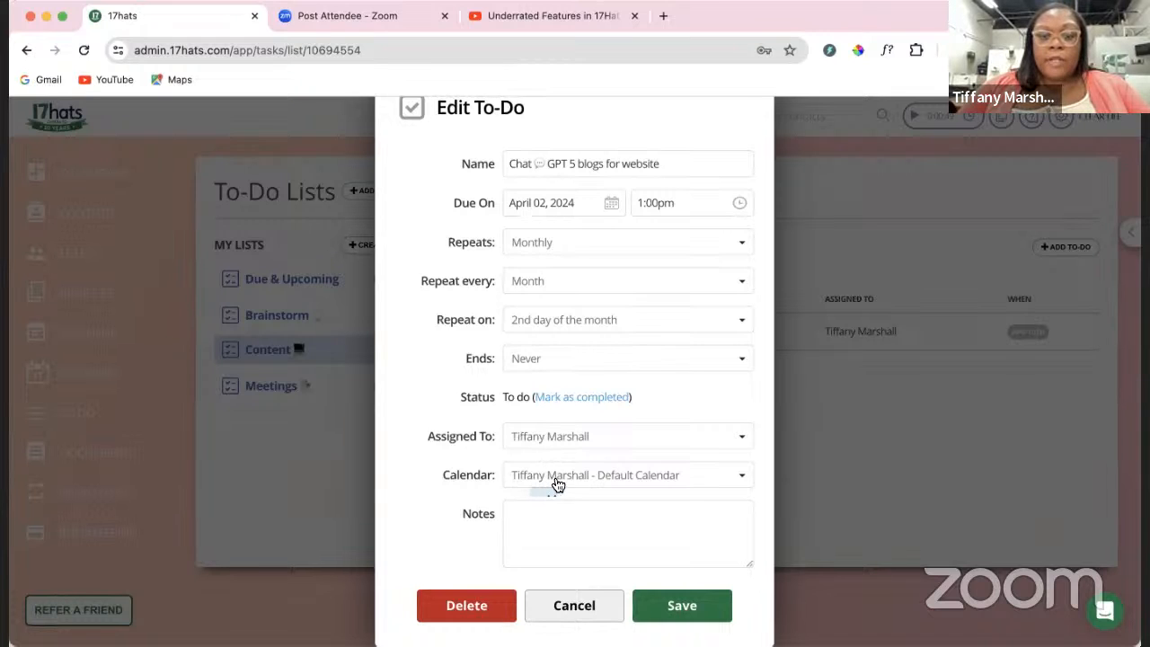
pyautogui.click(512, 480)
pyautogui.click(485, 473)
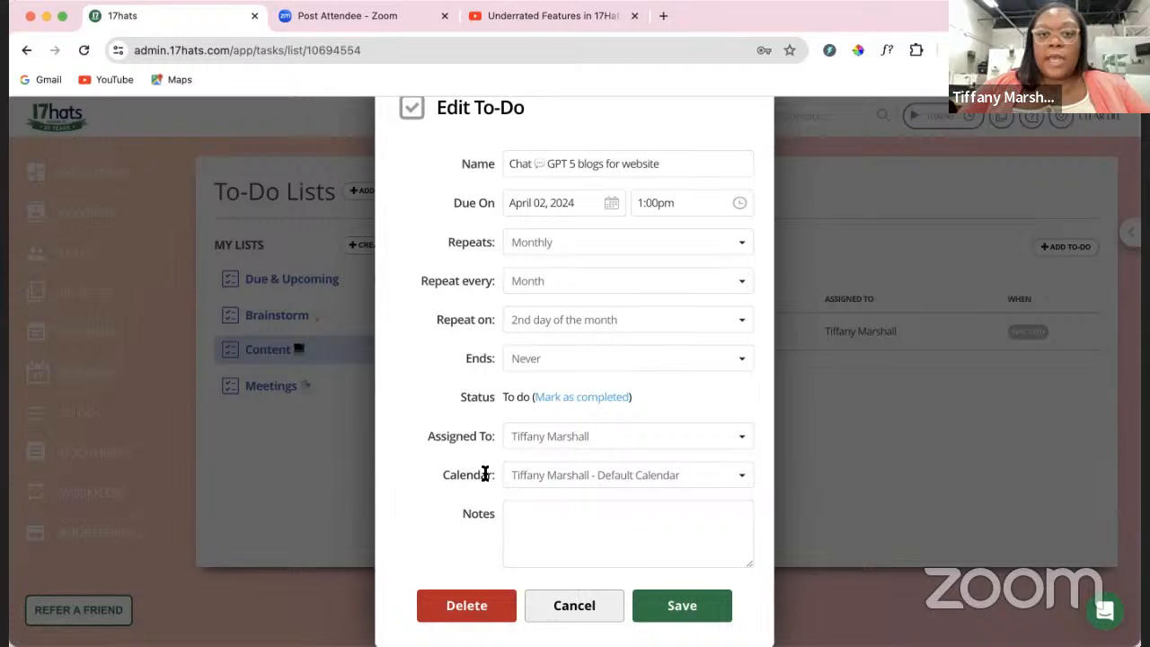
pyautogui.click(528, 520)
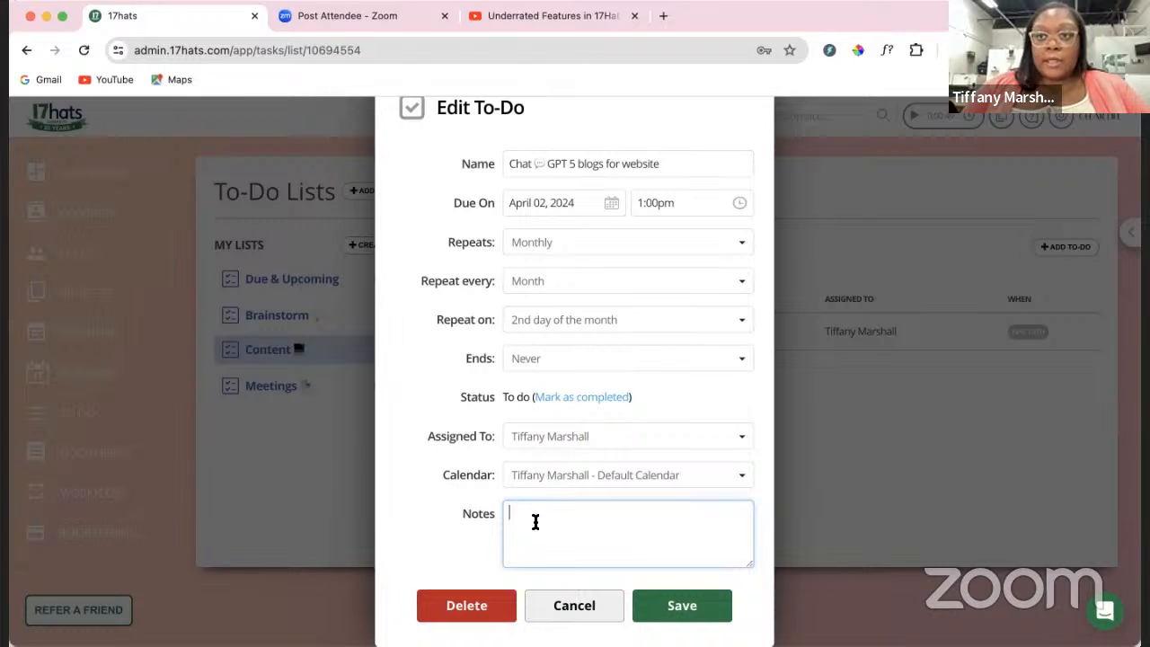
pyautogui.click(676, 609)
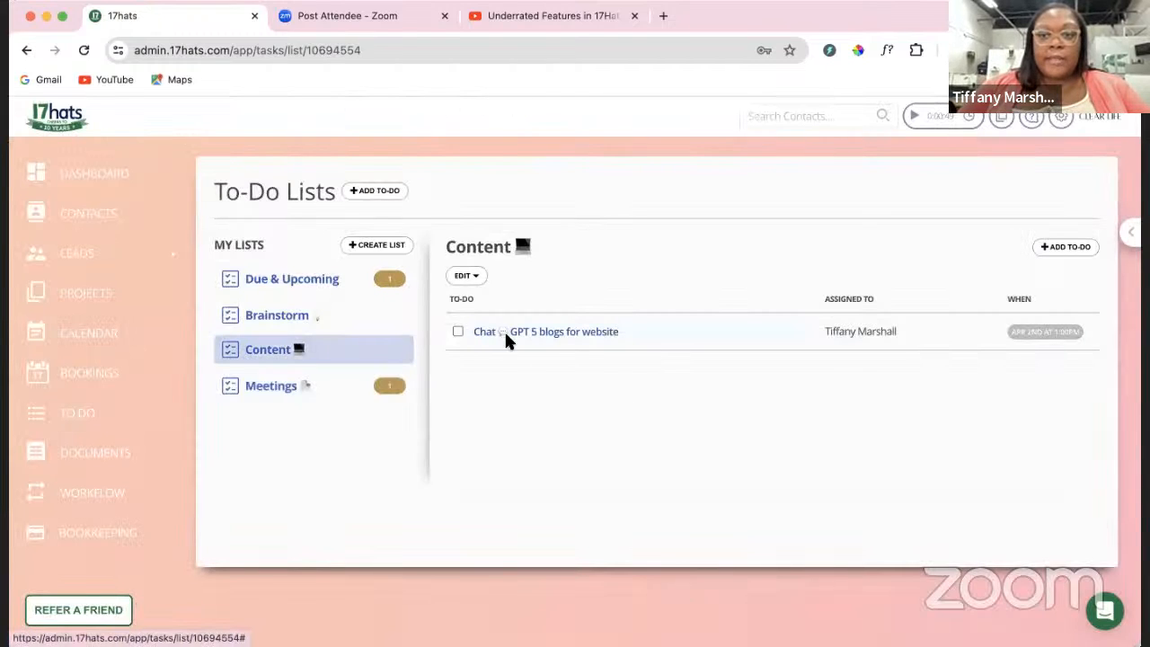
# Step: View the website blogs to-do on the April 2024 calendar and return to the dashboard
pyautogui.click(98, 342)
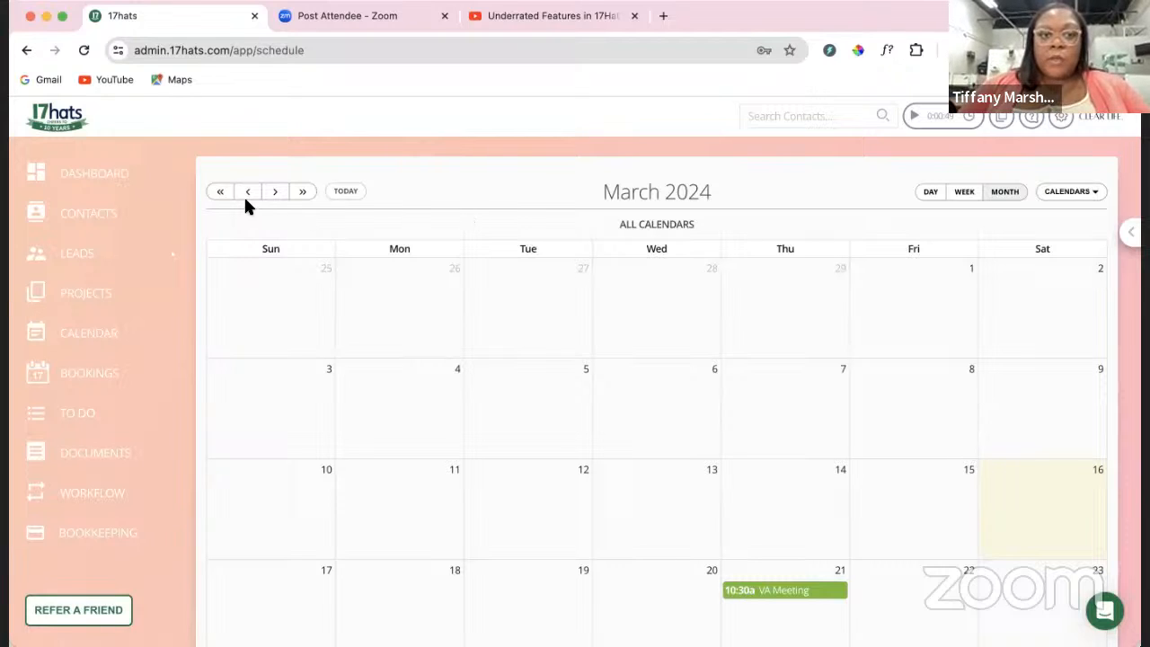
pyautogui.click(276, 191)
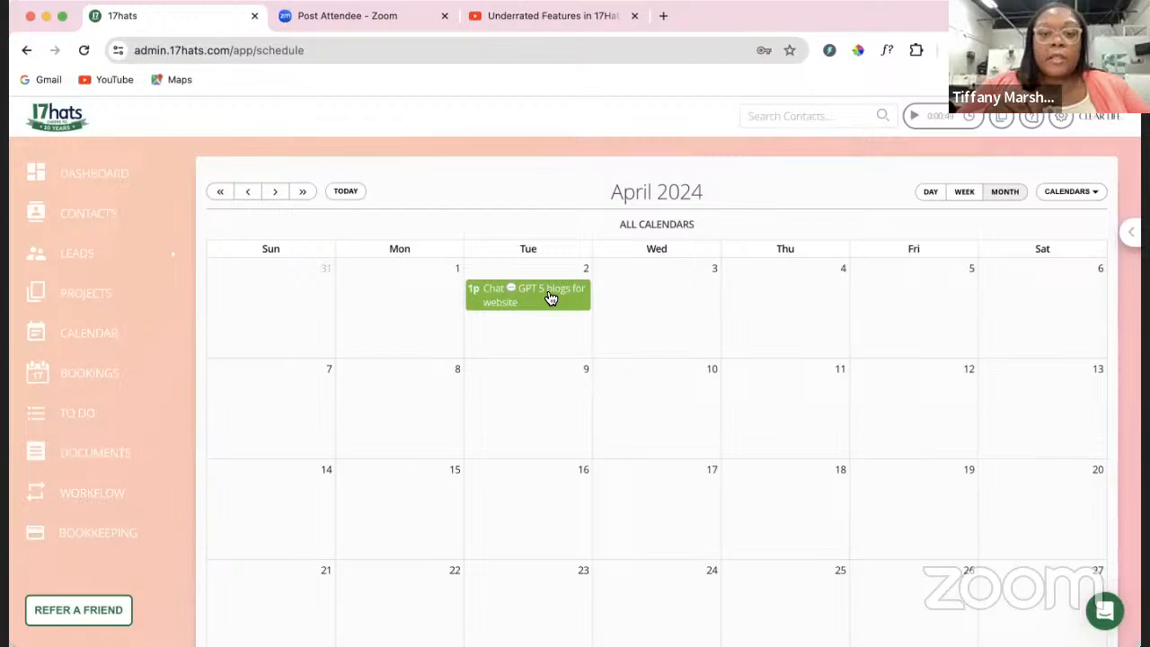
pyautogui.click(115, 174)
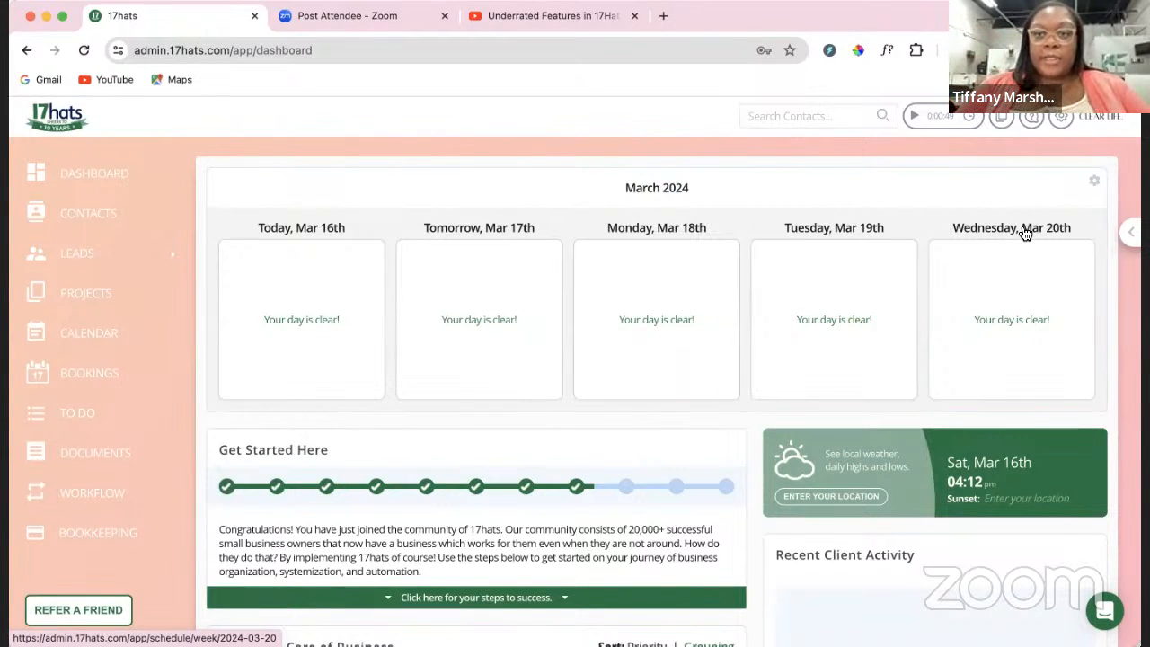
# Step: Check the dashboard's calendar selection options without changing them, and view the Content to-do list
pyautogui.click(1093, 182)
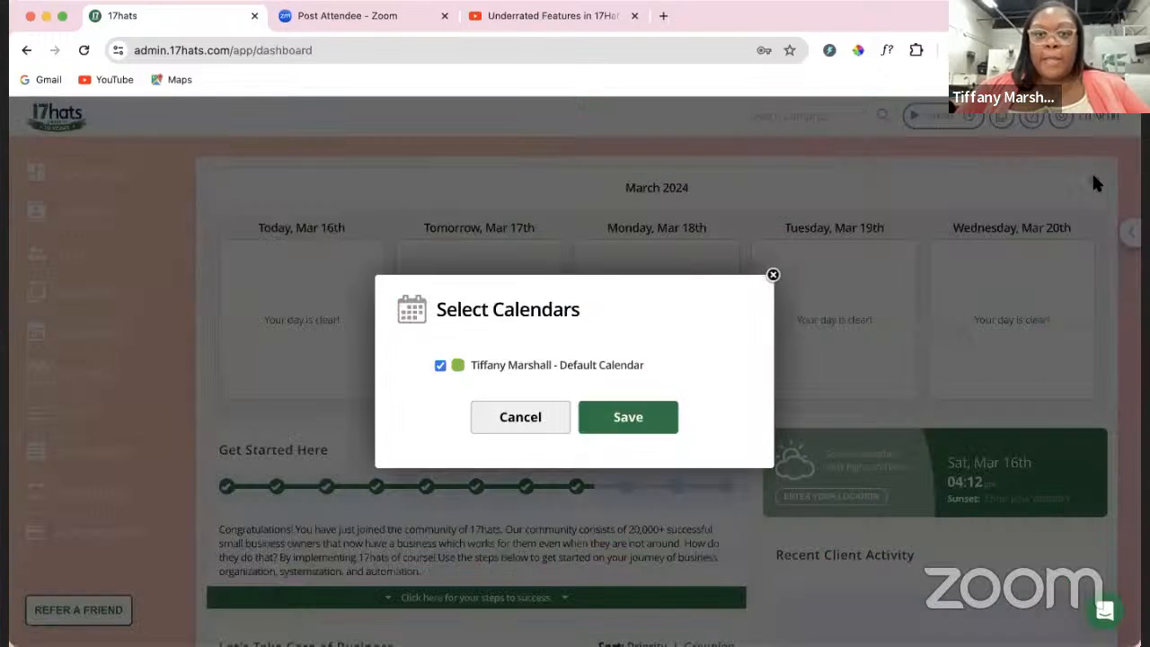
pyautogui.click(772, 274)
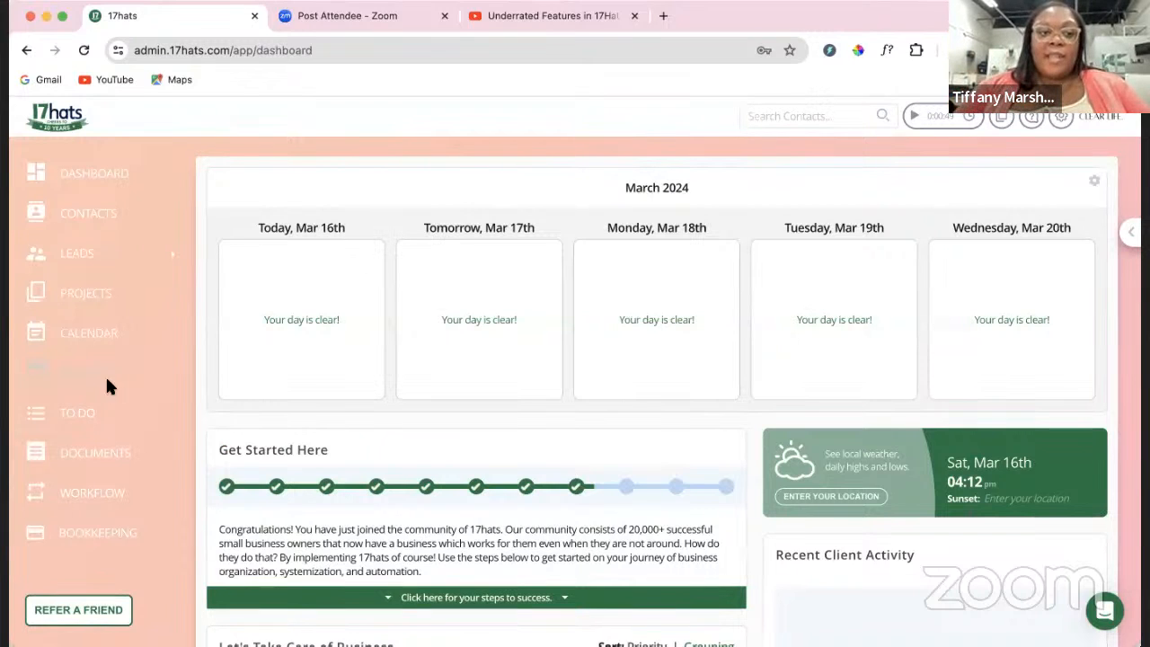
pyautogui.click(98, 419)
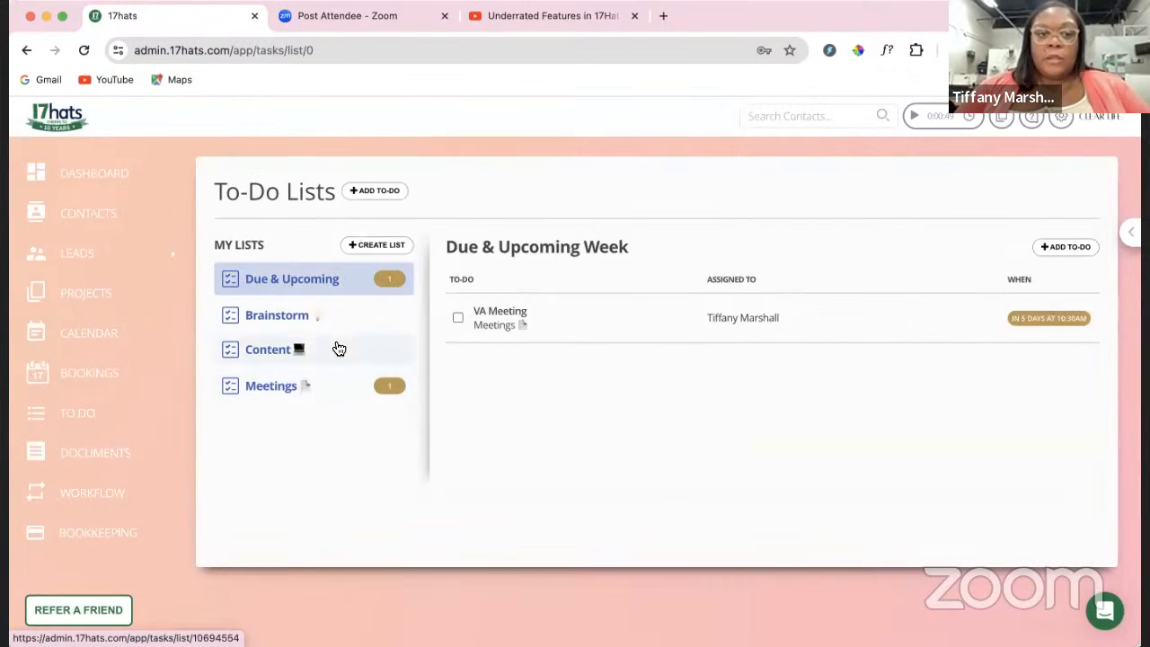
pyautogui.click(341, 352)
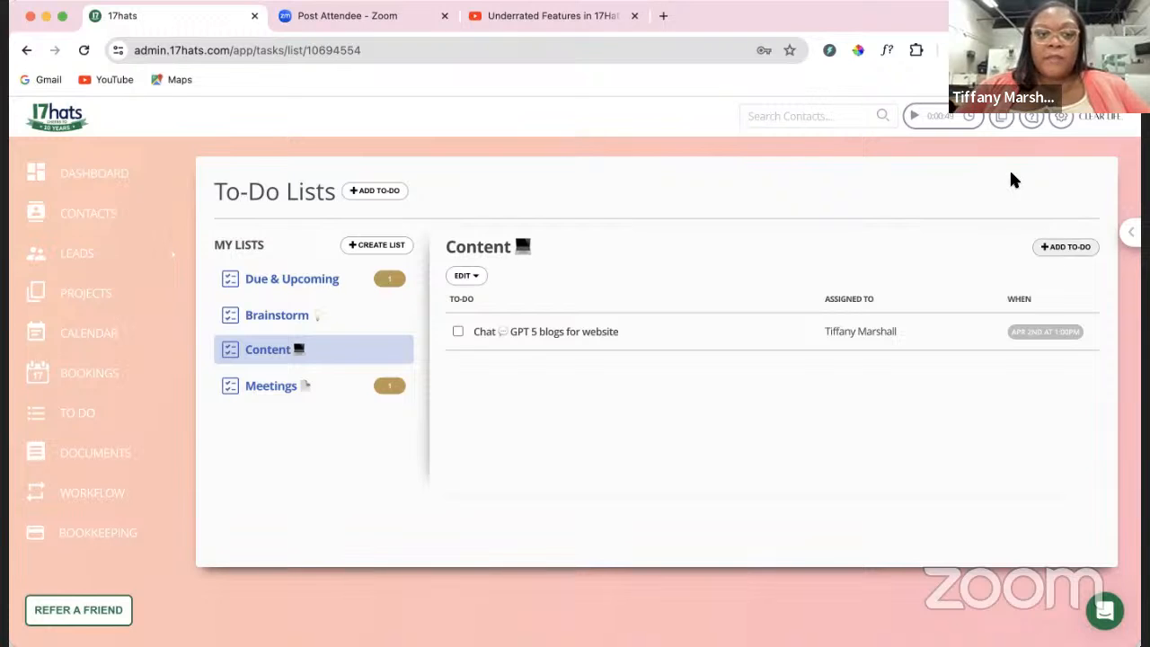
# Step: Start a new to-do named Virtual coworking in the Brainstorm list
pyautogui.click(347, 329)
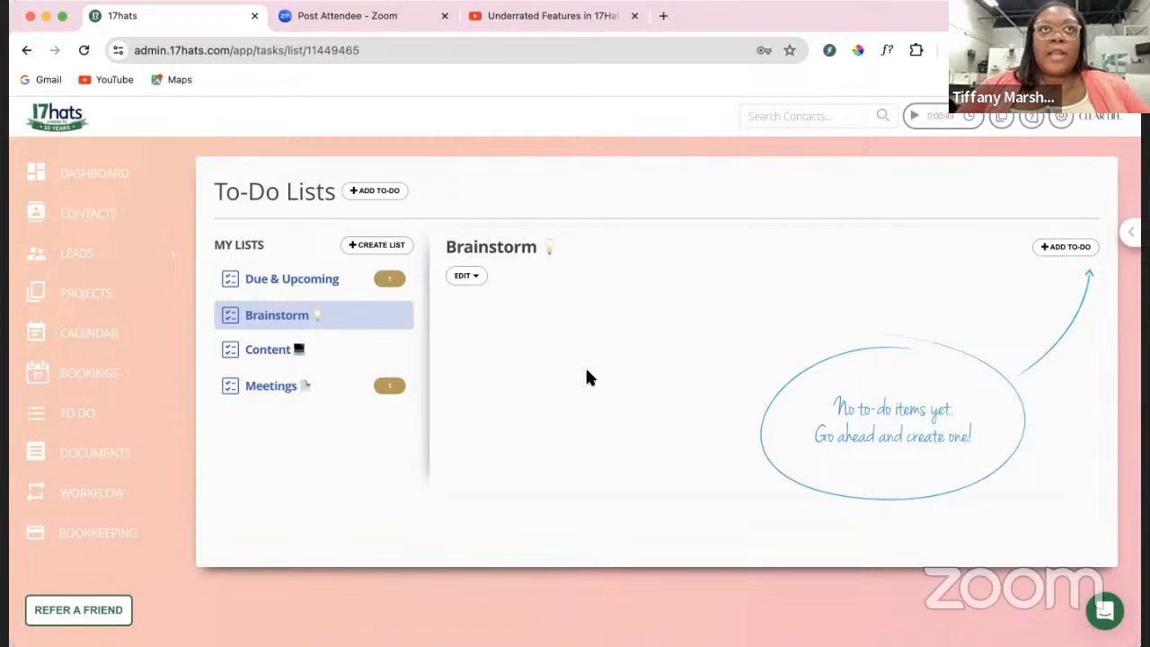
pyautogui.click(1072, 248)
pyautogui.click(718, 236)
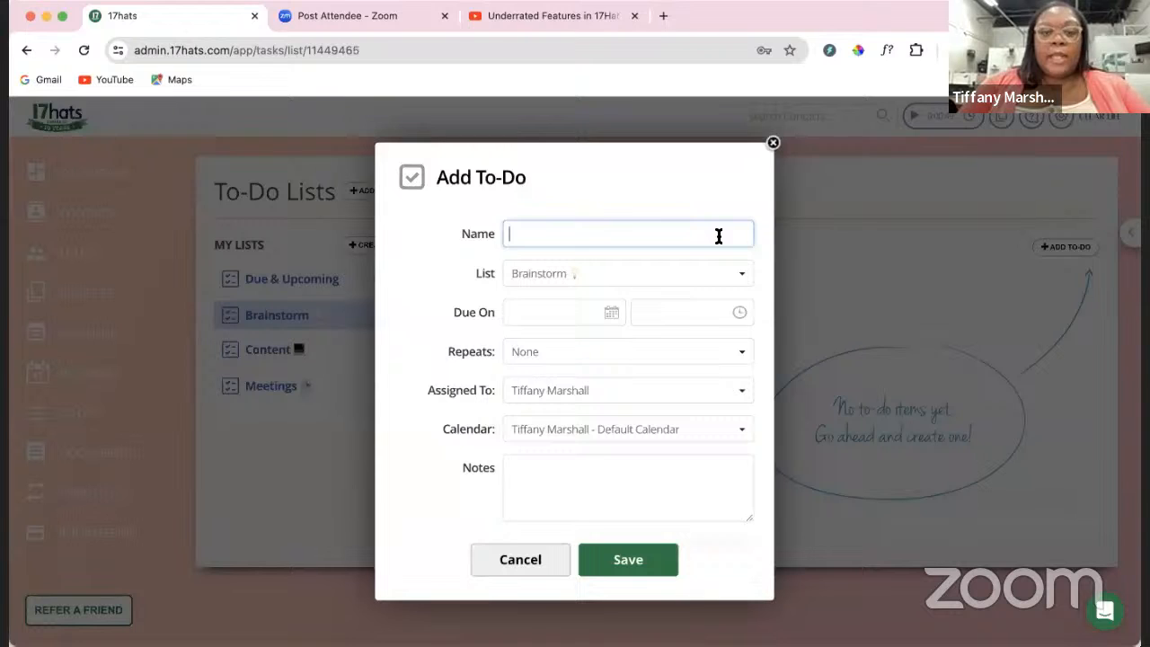
pyautogui.write('Virtual ')
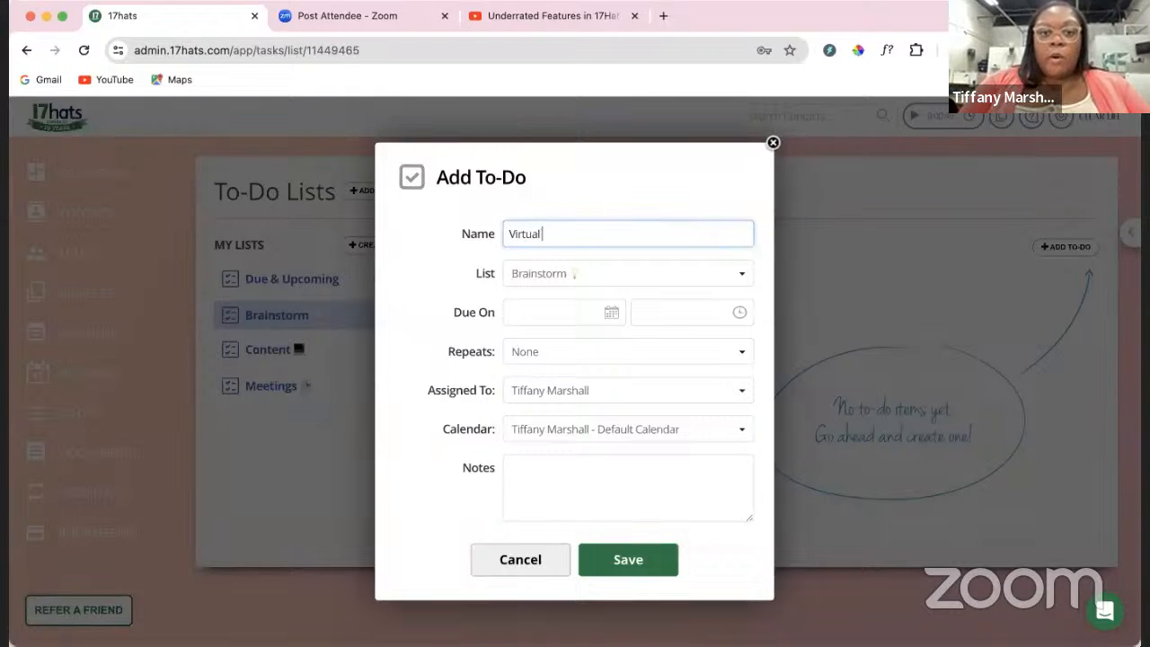
pyautogui.write('coworkin')
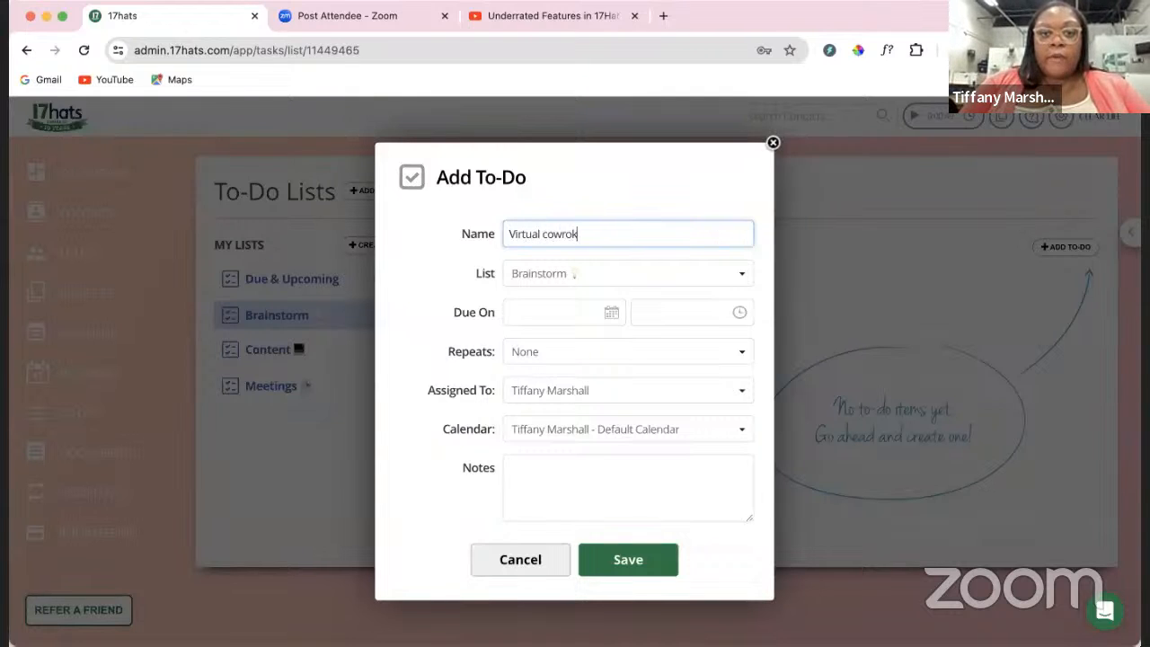
pyautogui.write('g')
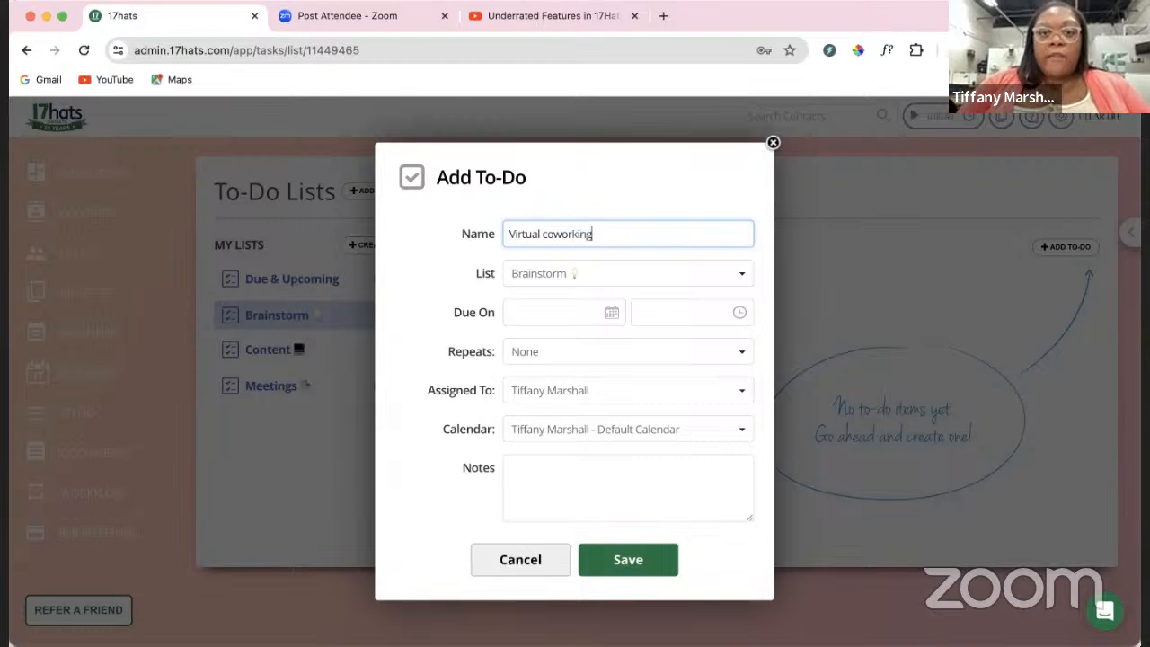
# Step: Set the Virtual coworking to-do's due date to March 24, 2024 at 7:00pm
pyautogui.click(573, 302)
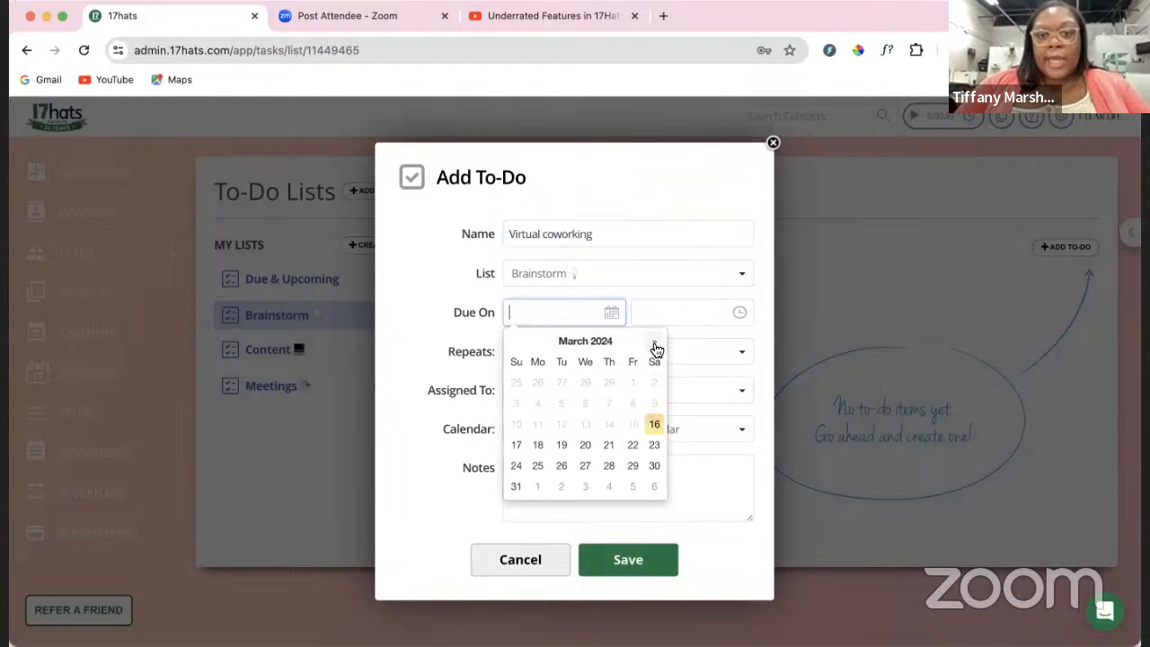
pyautogui.click(515, 466)
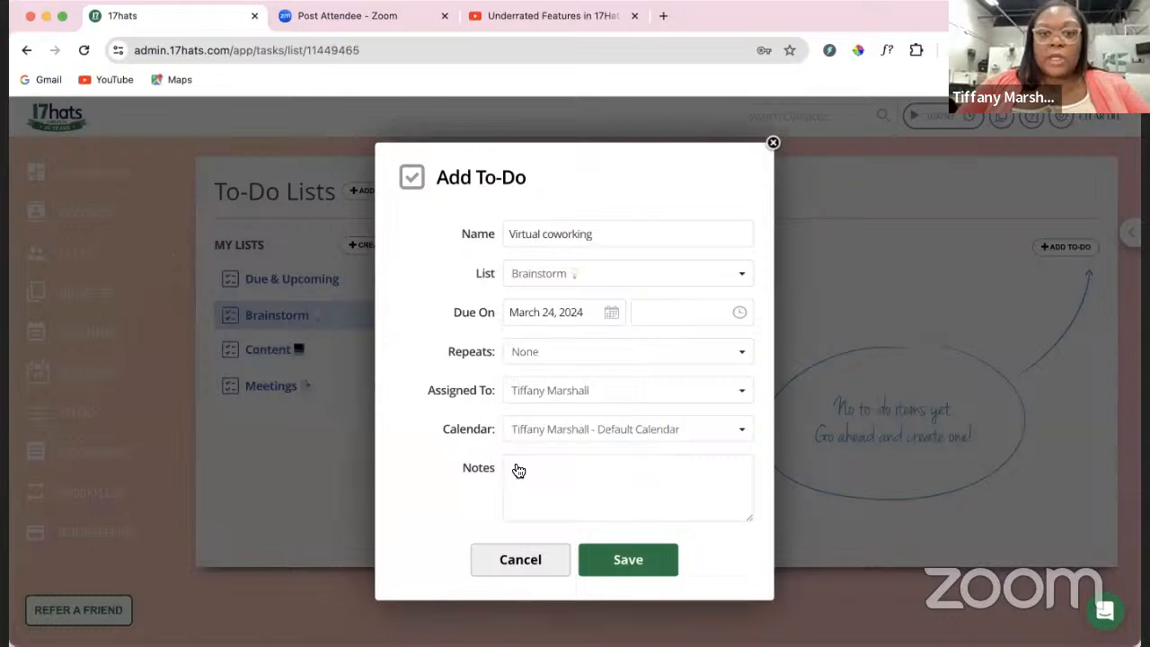
pyautogui.click(677, 320)
pyautogui.write('7')
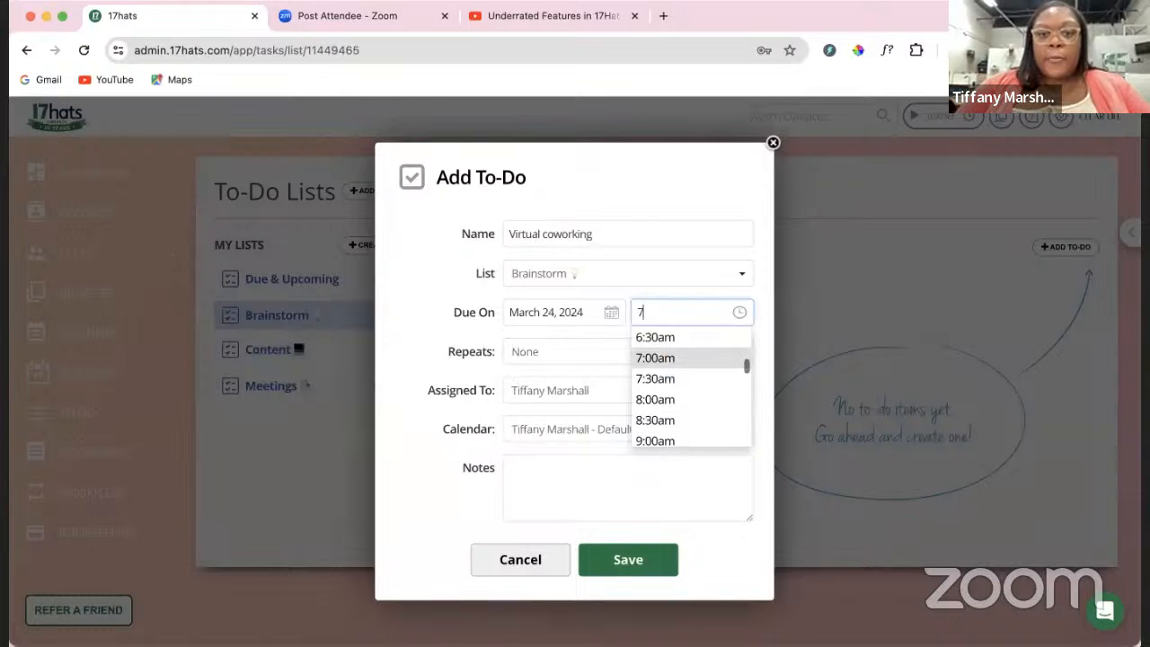
pyautogui.write(' pm')
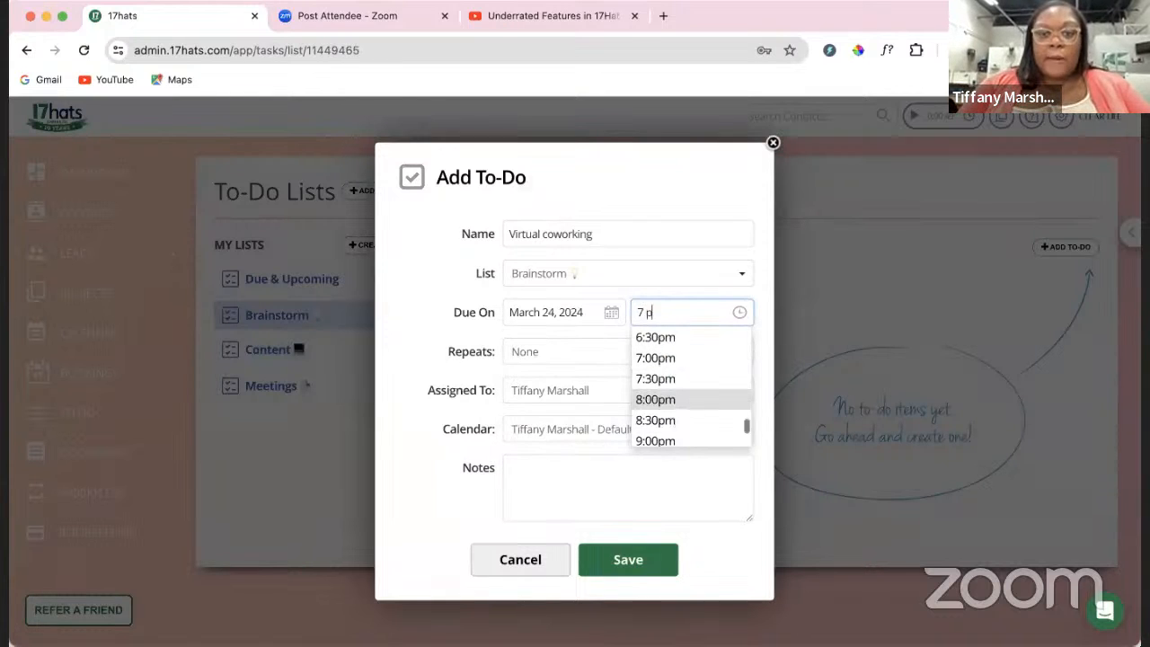
pyautogui.click(672, 357)
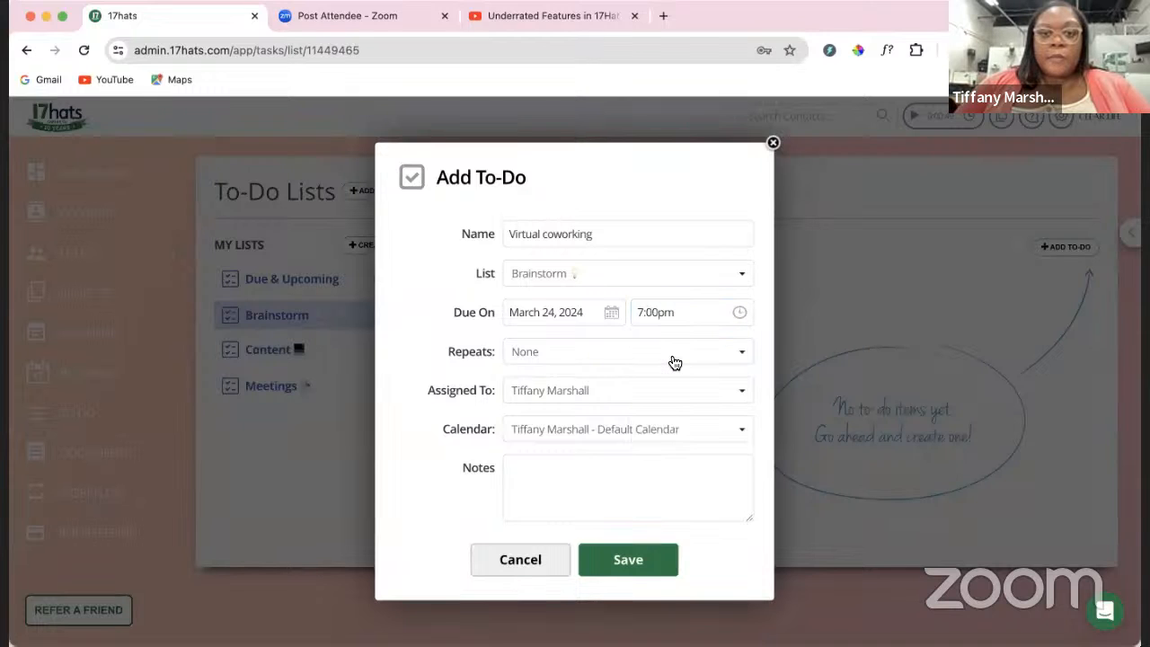
# Step: Set the Virtual coworking to-do to repeat weekly on Sunday, leave its notes empty, and save it
pyautogui.click(581, 360)
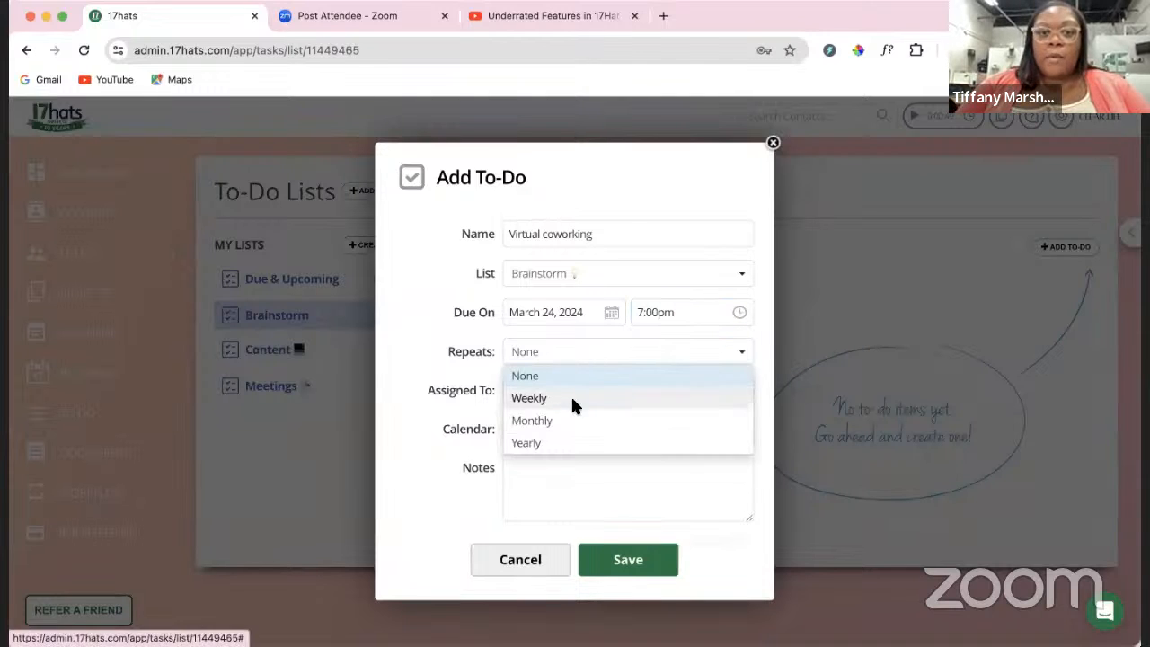
pyautogui.click(572, 398)
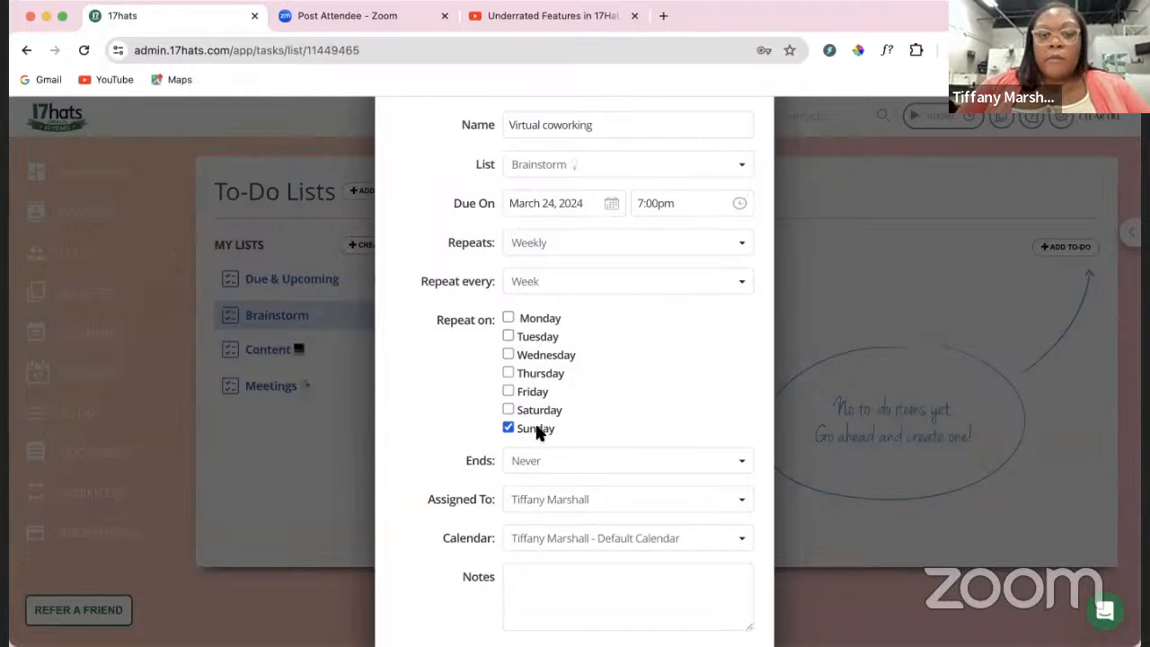
pyautogui.scroll(-1, 536, 531)
pyautogui.click(556, 579)
pyautogui.scroll(-1, 555, 579)
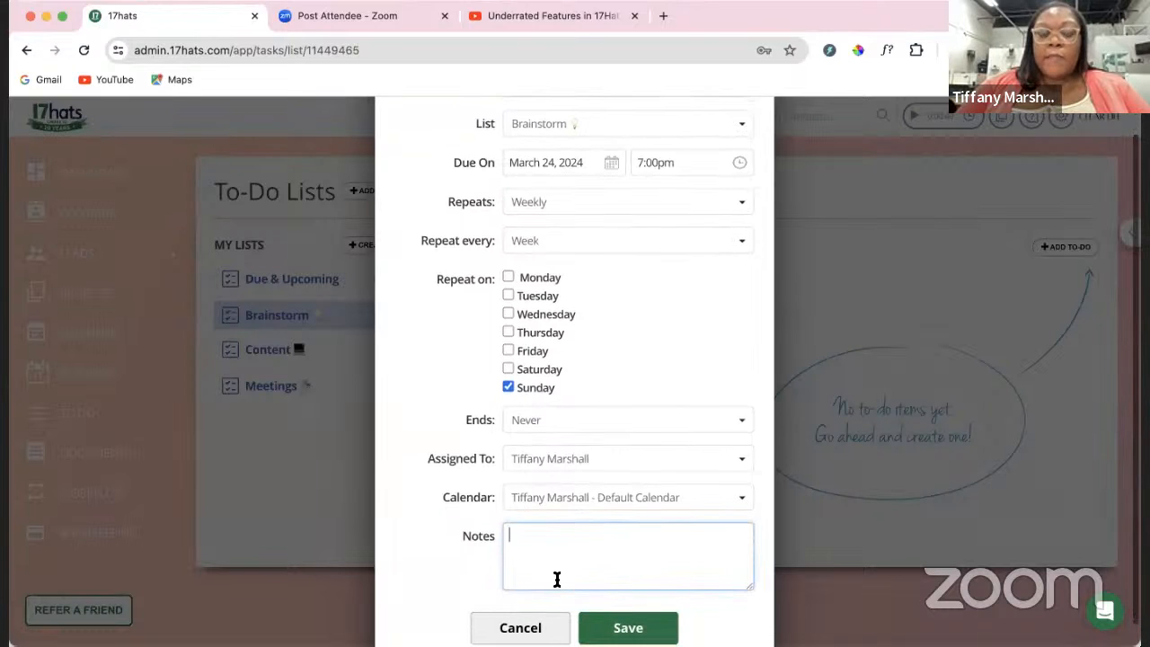
pyautogui.scroll(-1, 585, 575)
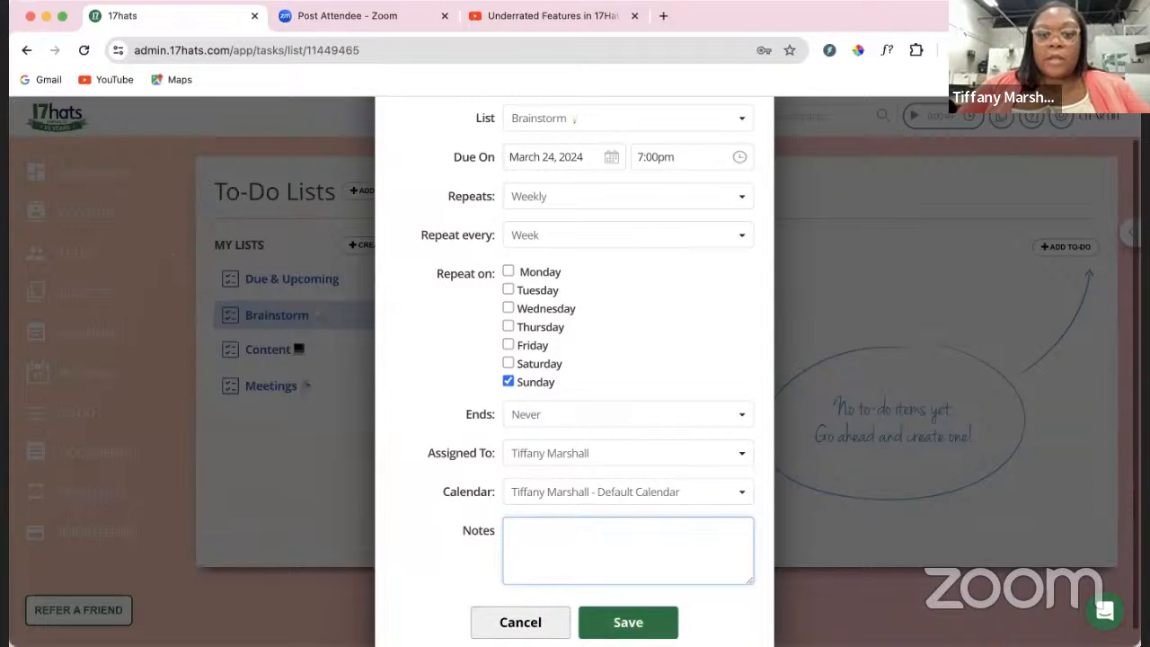
pyautogui.click(604, 631)
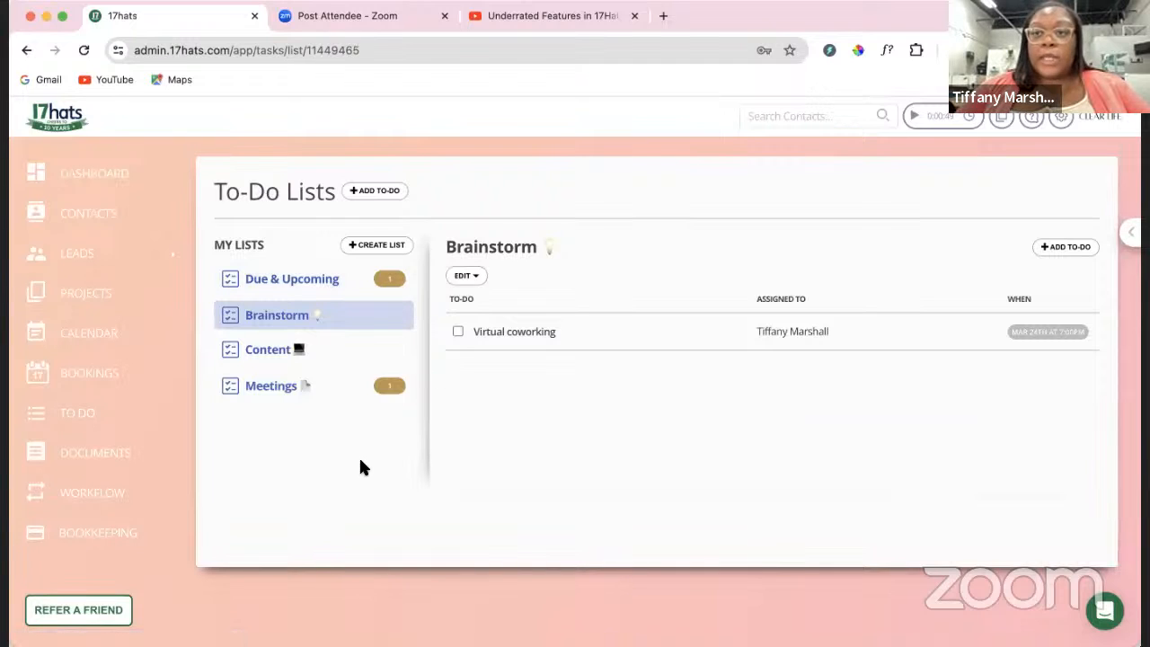
# Step: Create a new to-do list named Client A
pyautogui.click(378, 248)
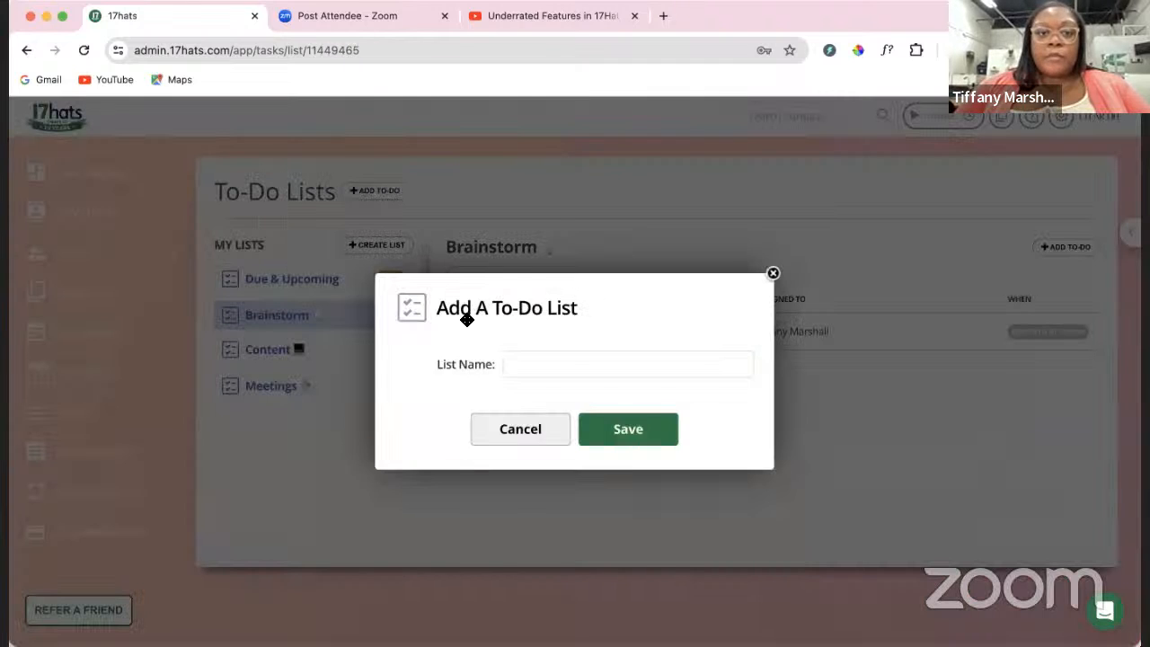
pyautogui.click(557, 363)
pyautogui.write('Clie')
pyautogui.press('BackSpace')
pyautogui.press('BackSpace')
pyautogui.press('BackSpace')
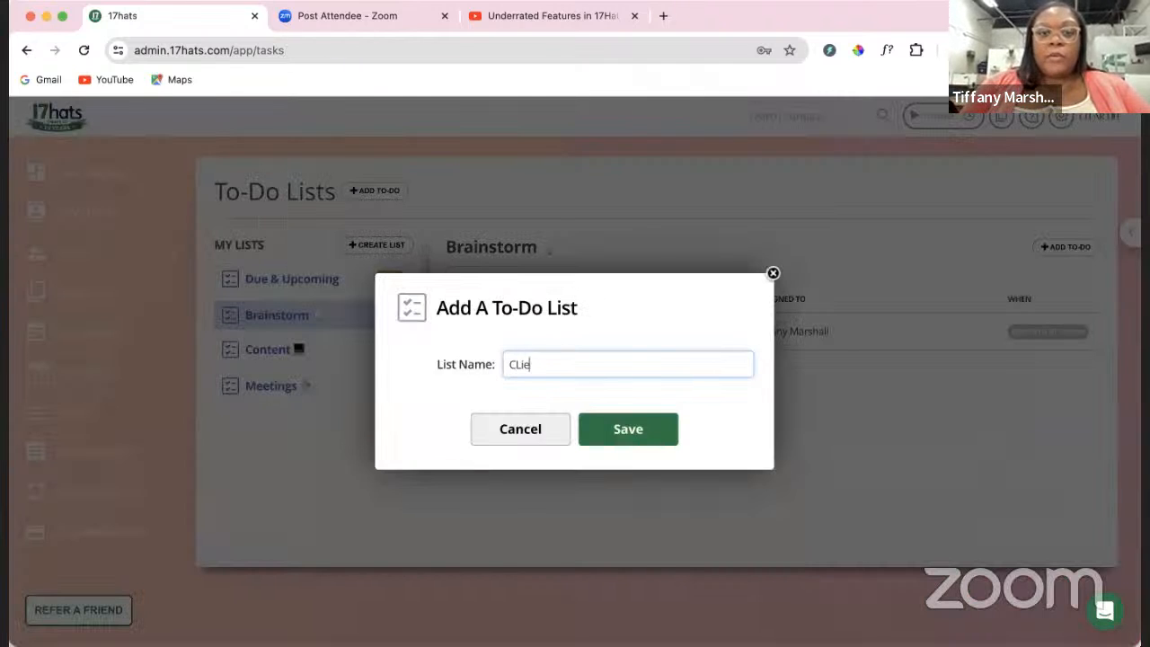
pyautogui.write('lients')
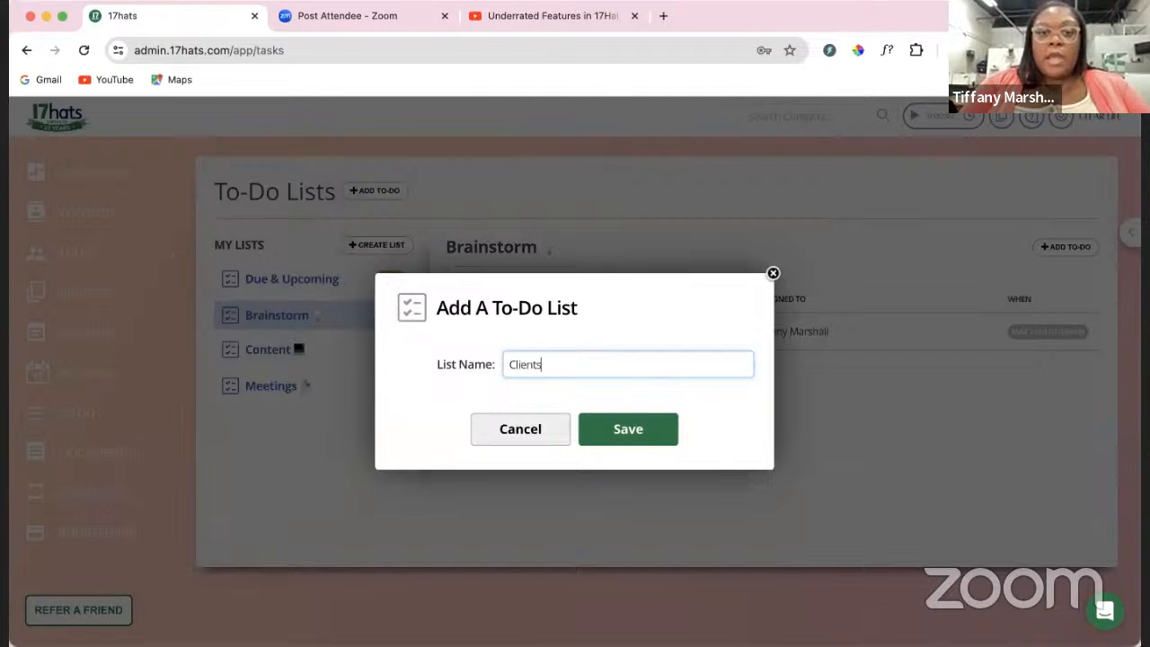
pyautogui.press('BackSpace')
pyautogui.write('A')
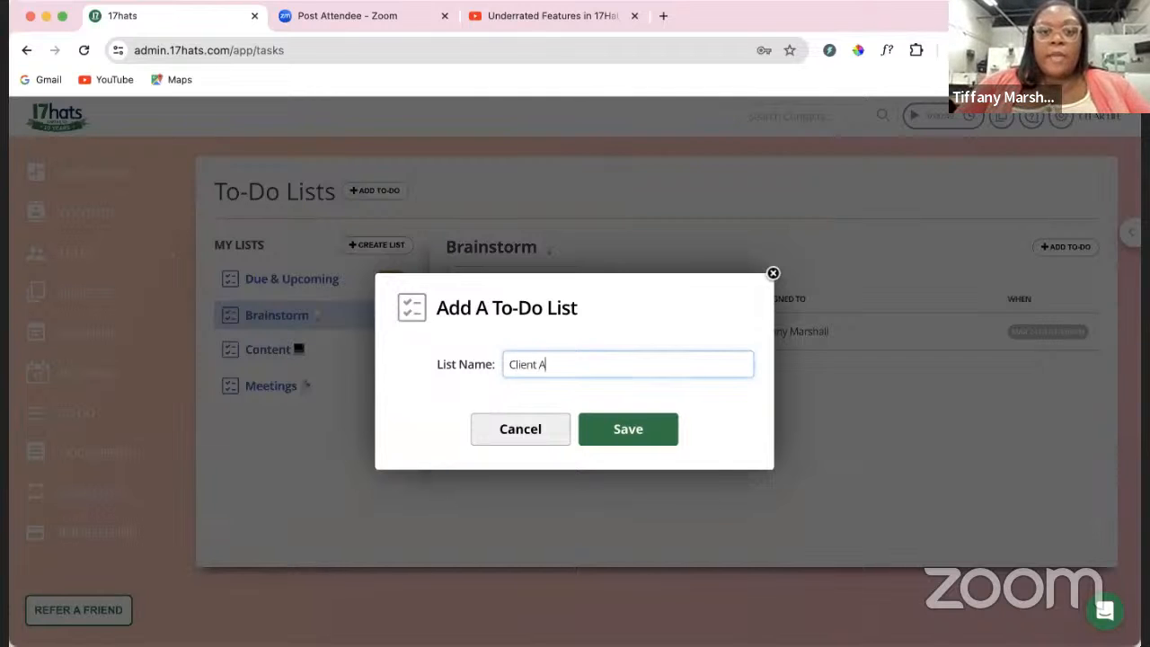
pyautogui.click(627, 429)
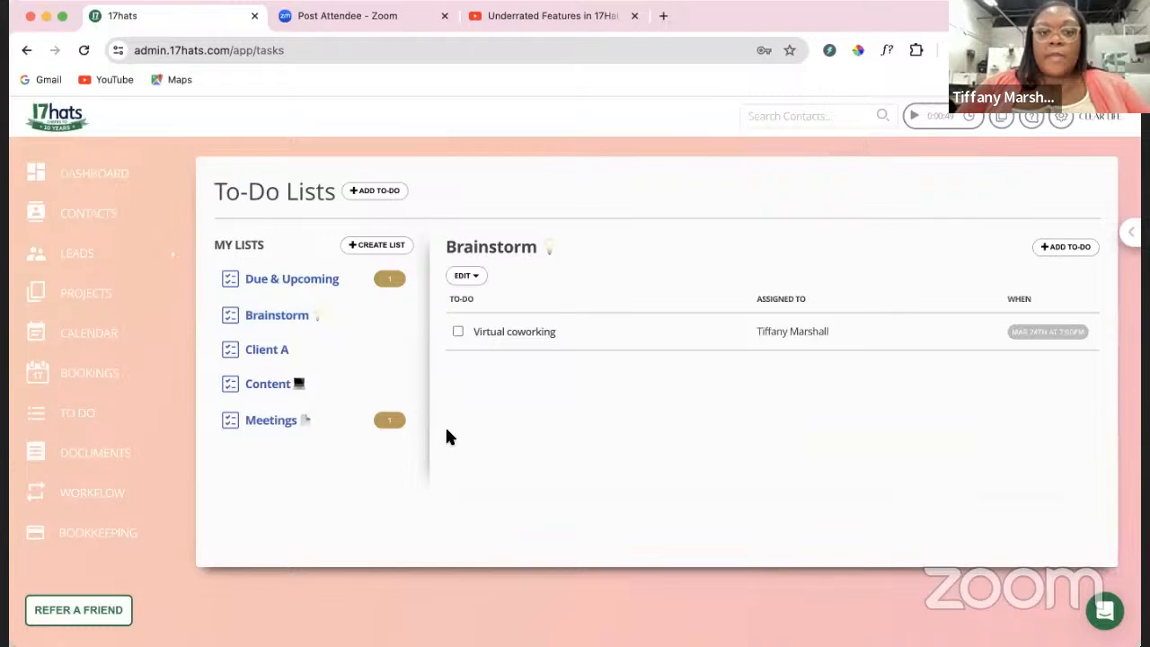